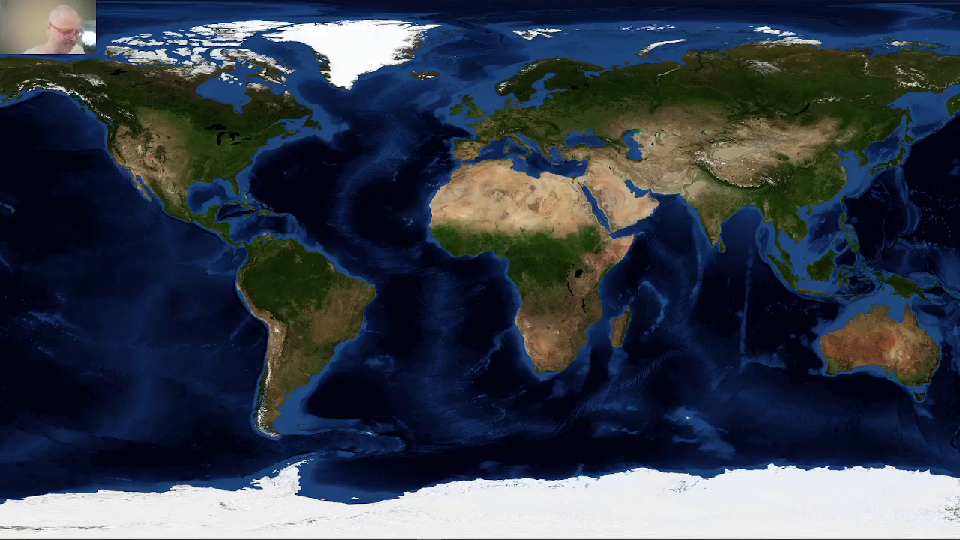
Step: Bring the browser showing the 'How to Work on a Film?' Google Doc to the front
key(alt+Tab)
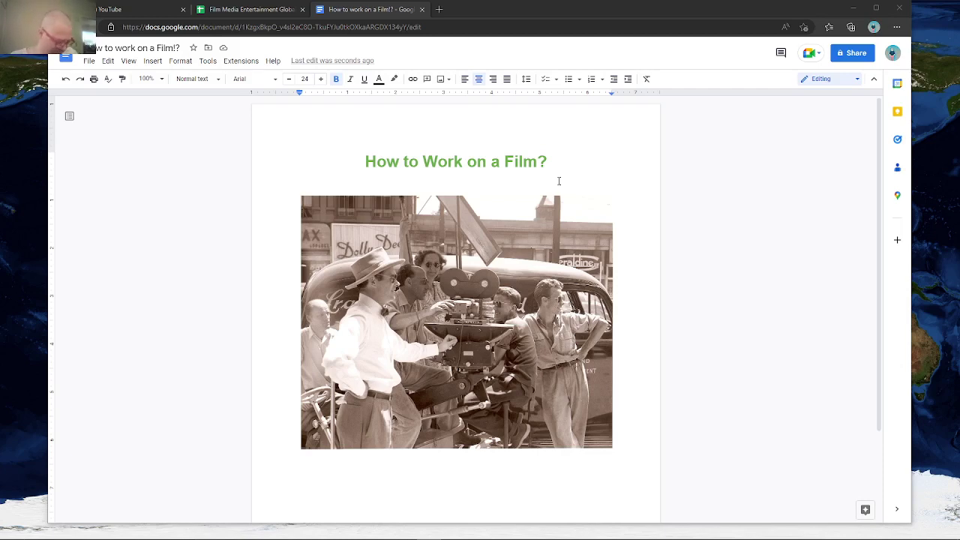
Step: Select the sepia film-crew photo in the document and enlarge the document view twice
scroll(559, 180, down, 10)
right_click(302, 478)
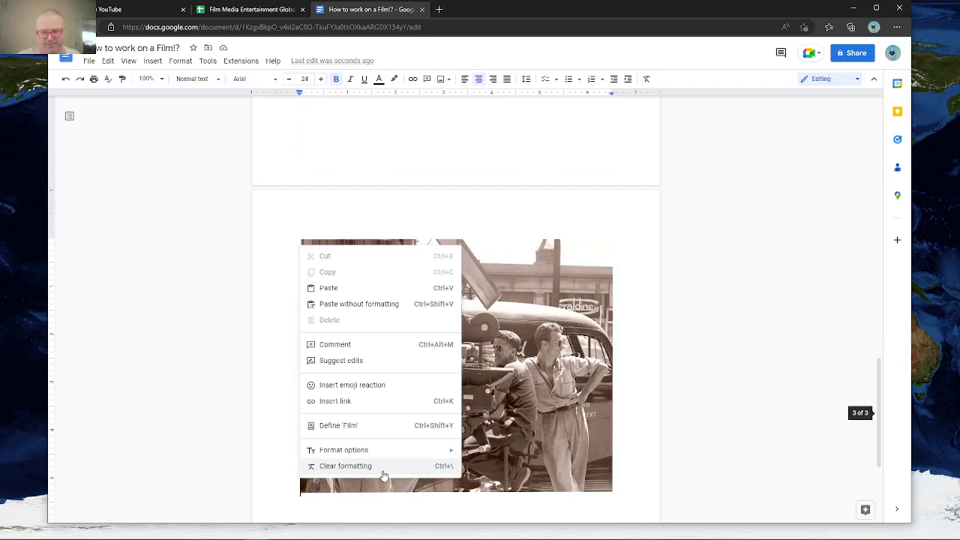
click(443, 232)
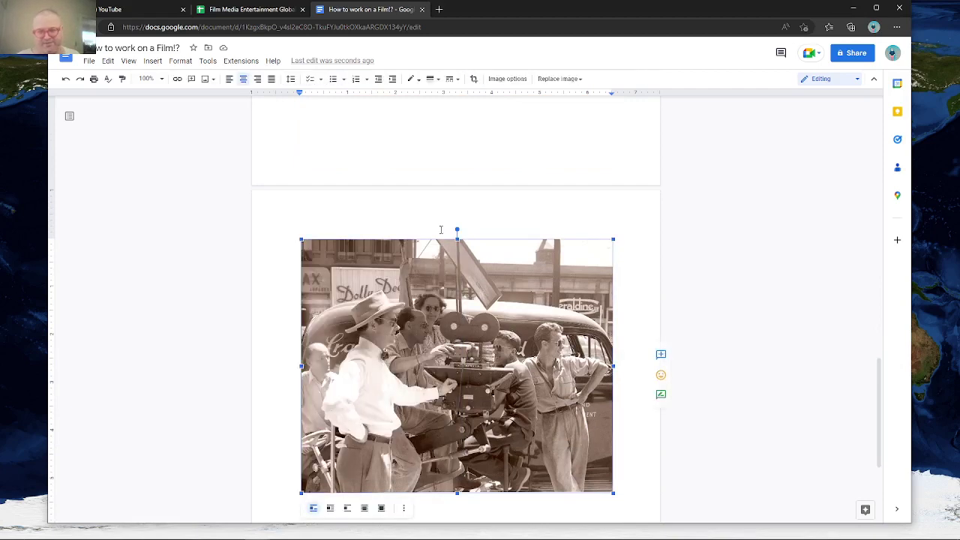
key(ctrl+v)
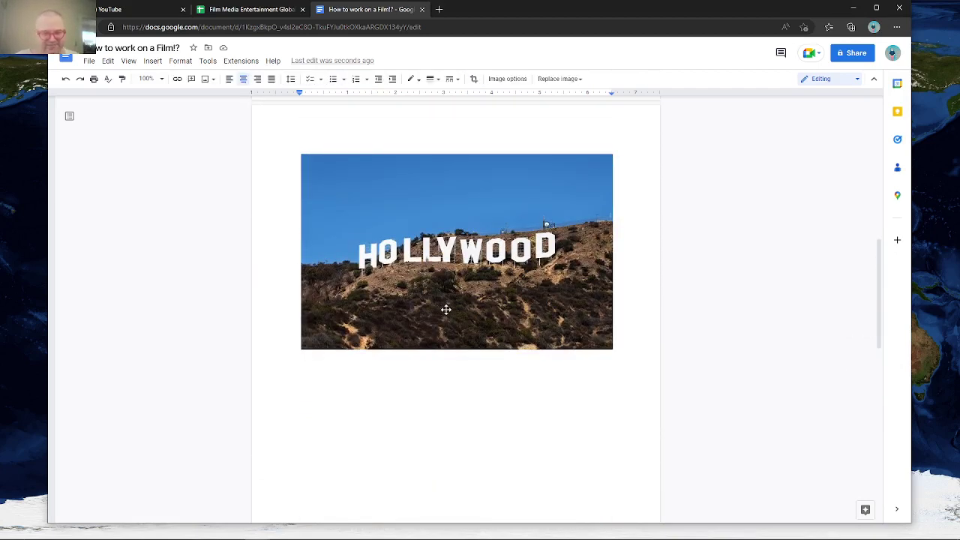
key(ctrl+plus)
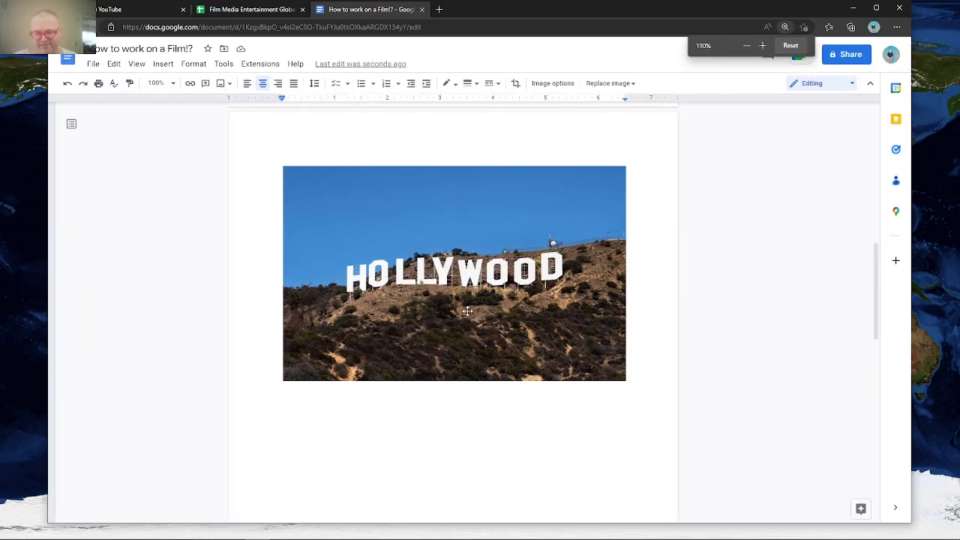
key(ctrl+plus)
key(ctrl+plus)
scroll(468, 311, down, 1)
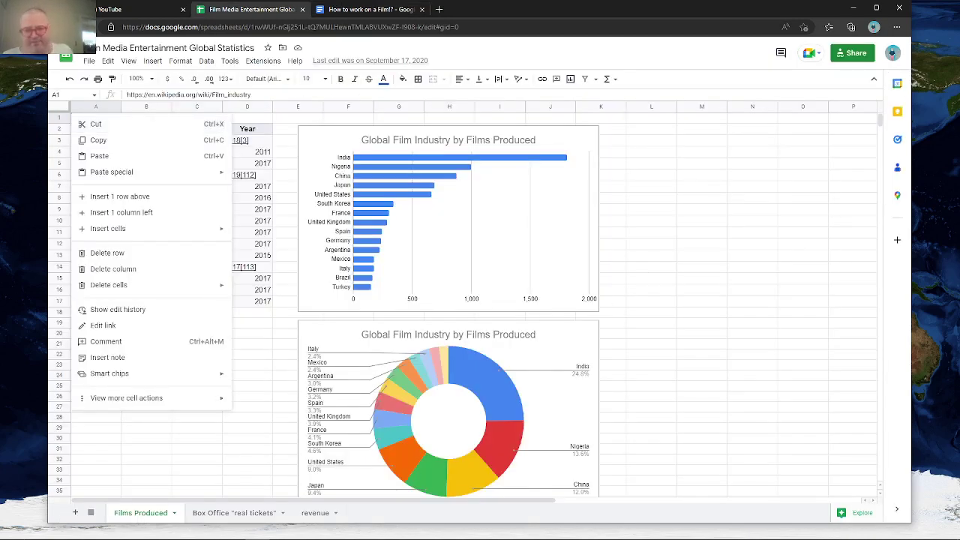
Step: Open A1's linked Film industry Wikipedia article and select its film-productions table
click(890, 288)
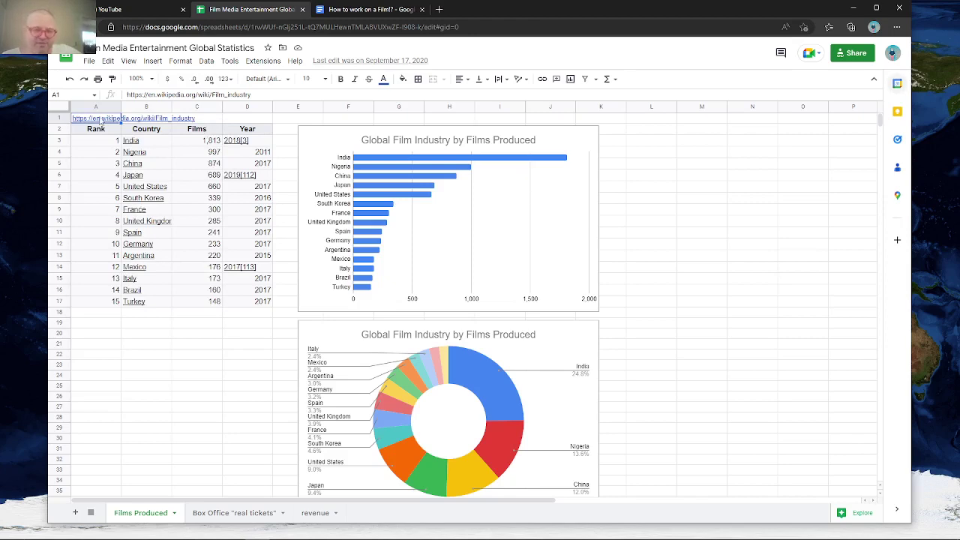
mouse_move(101, 120)
click(142, 134)
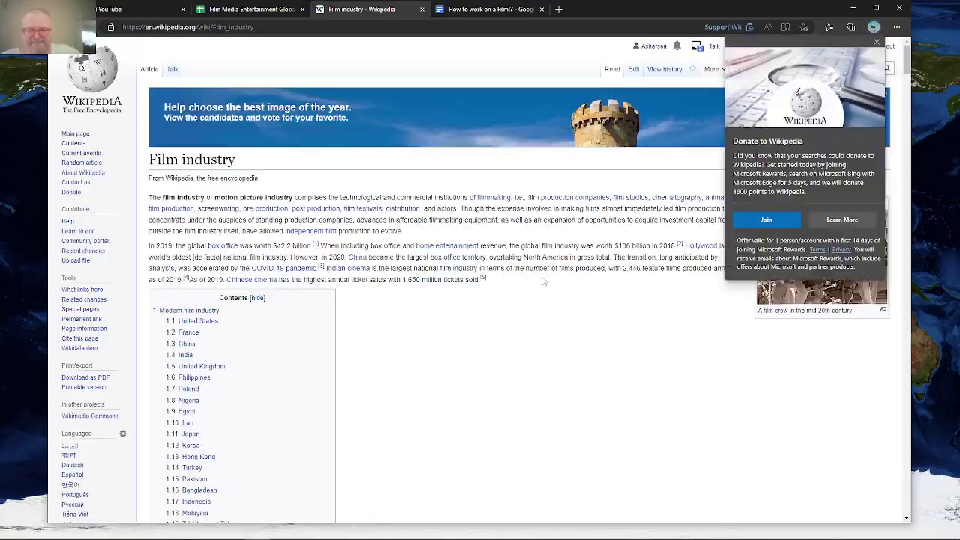
drag(906, 66, 908, 364)
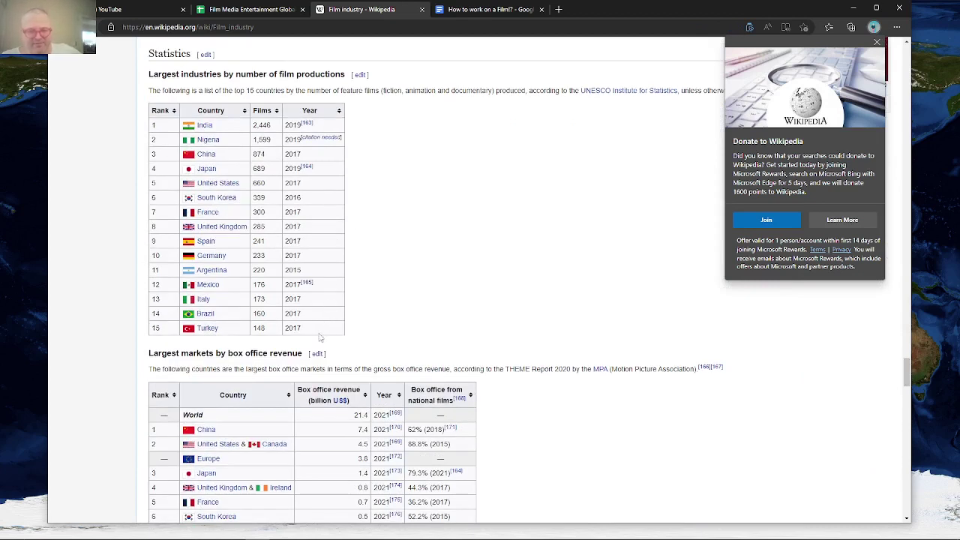
drag(316, 333, 158, 113)
key(ctrl+c)
Step: Paste the Wikipedia table at cell A19 and check the United States value in C24
click(248, 9)
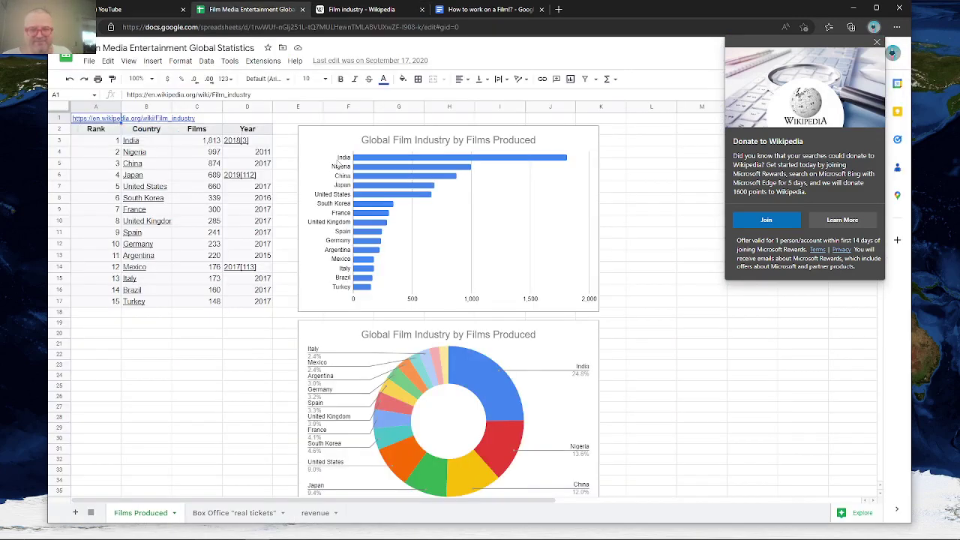
click(97, 325)
key(ctrl+v)
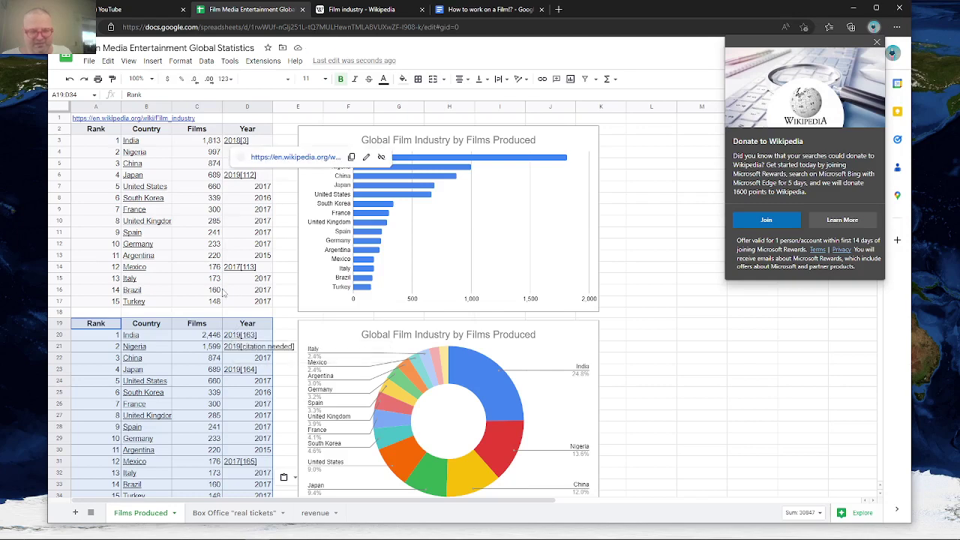
scroll(222, 293, down, 3)
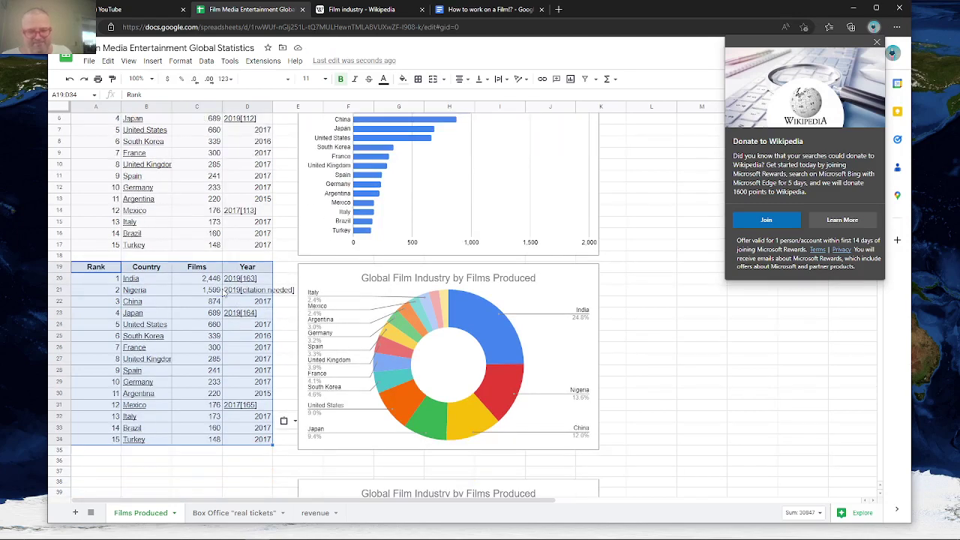
scroll(223, 293, up, 3)
scroll(222, 293, down, 3)
scroll(223, 295, down, 1)
click(206, 301)
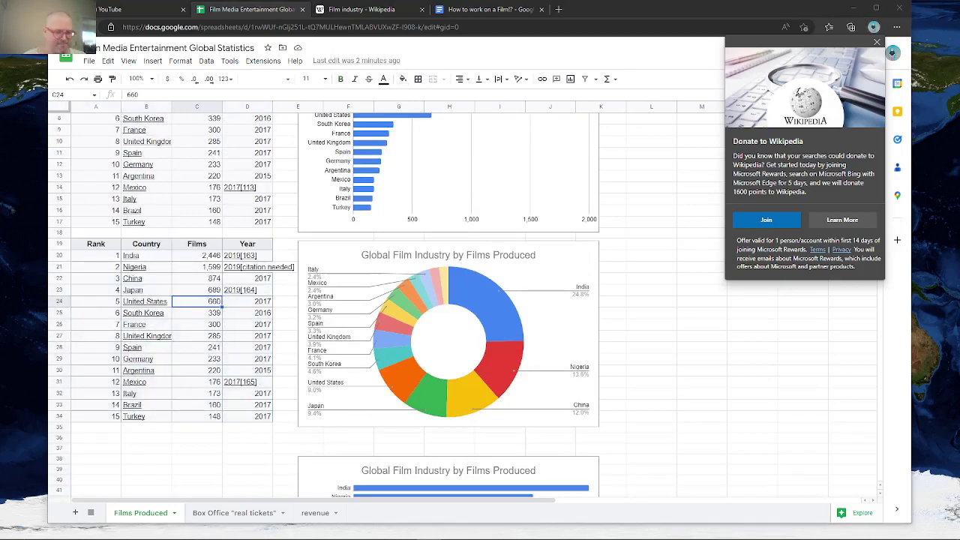
Step: Follow India's citation to the Film Federation of India site, then return to the spreadsheet
click(357, 10)
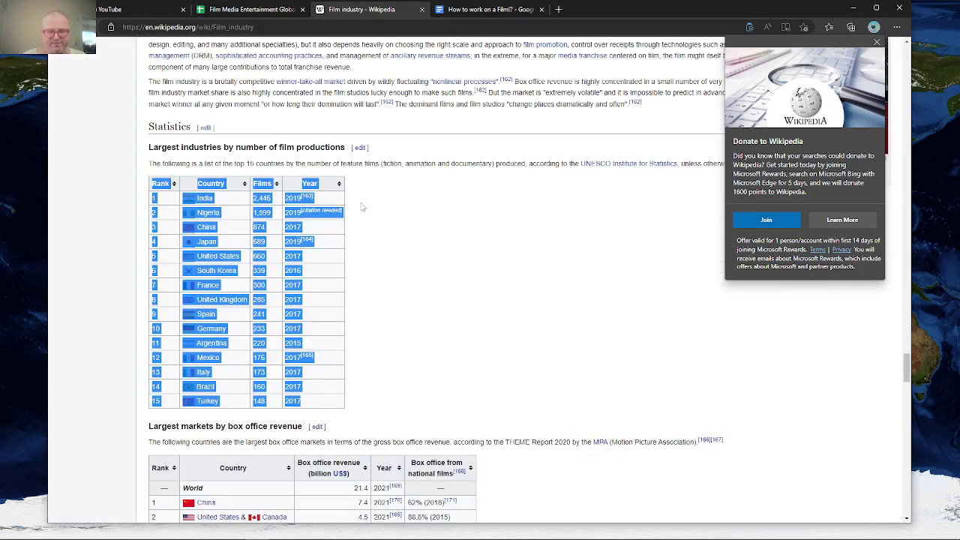
mouse_move(307, 197)
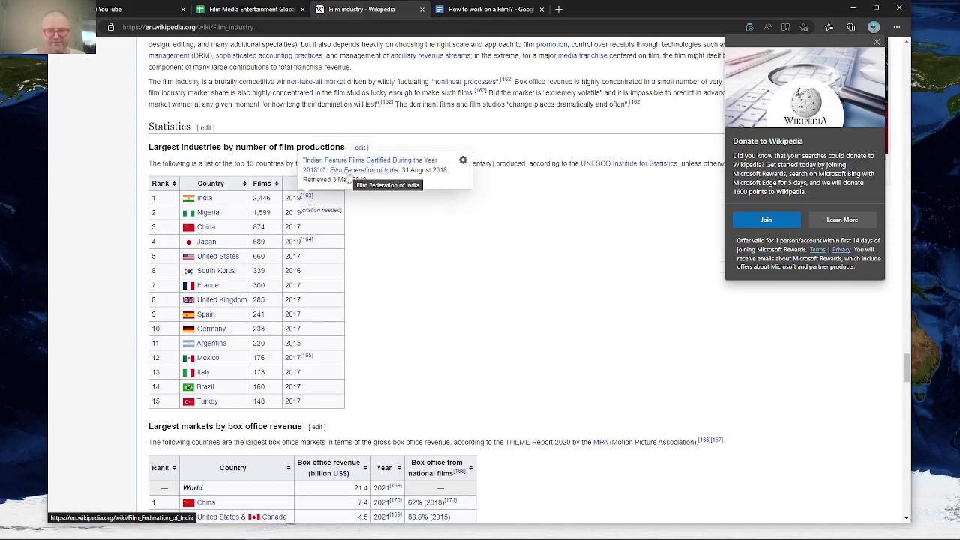
click(349, 178)
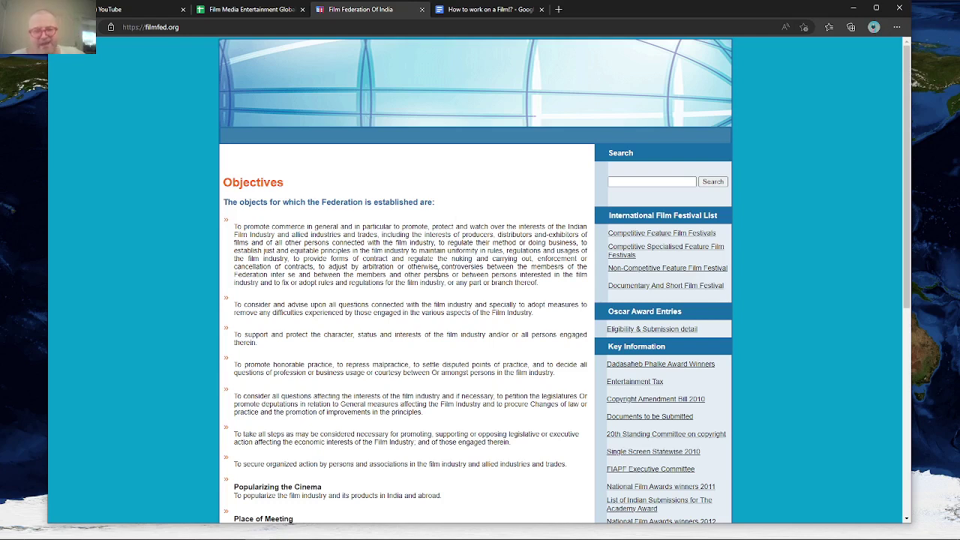
click(278, 11)
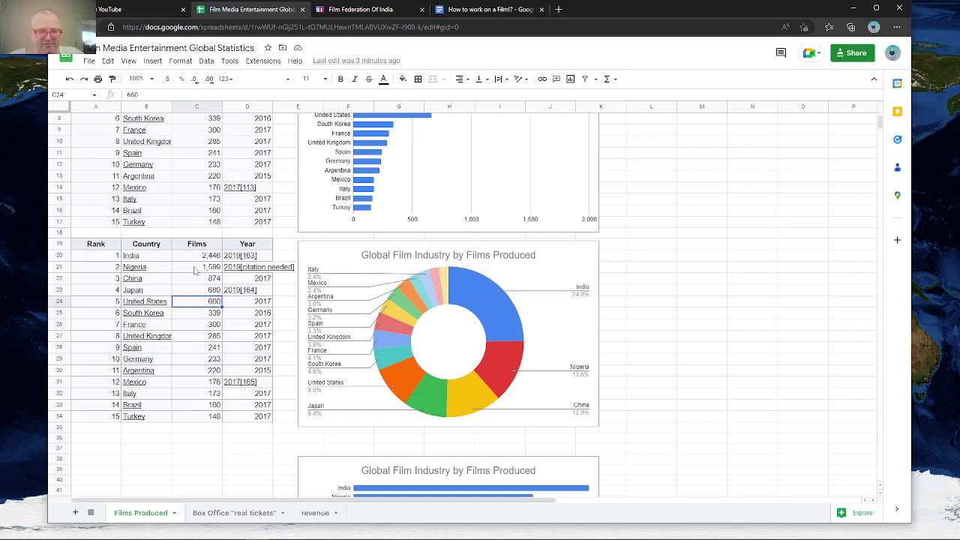
scroll(194, 270, up, 3)
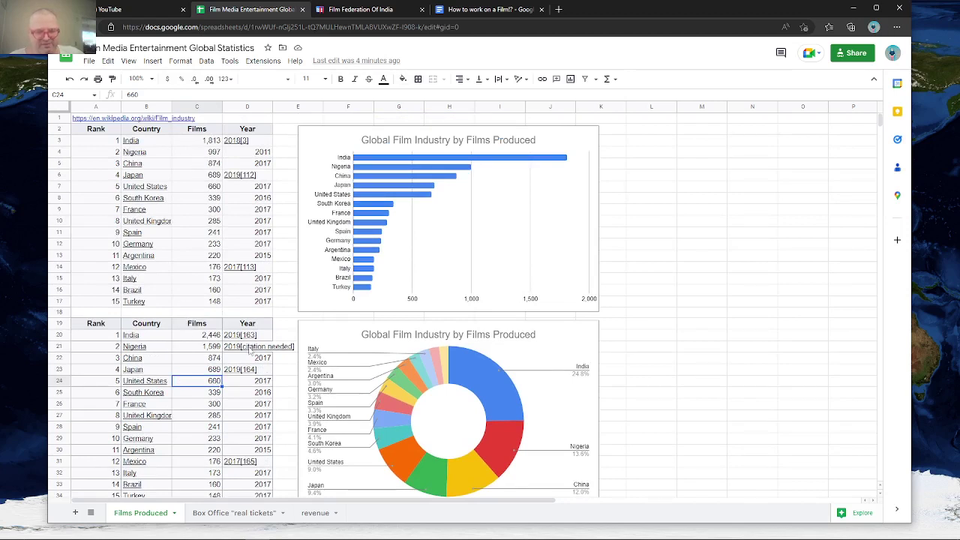
mouse_move(243, 353)
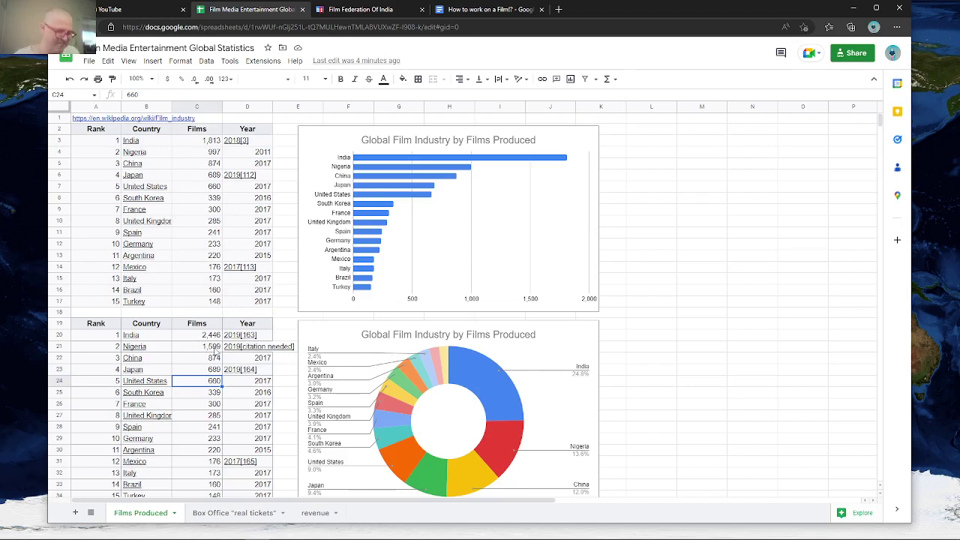
click(651, 335)
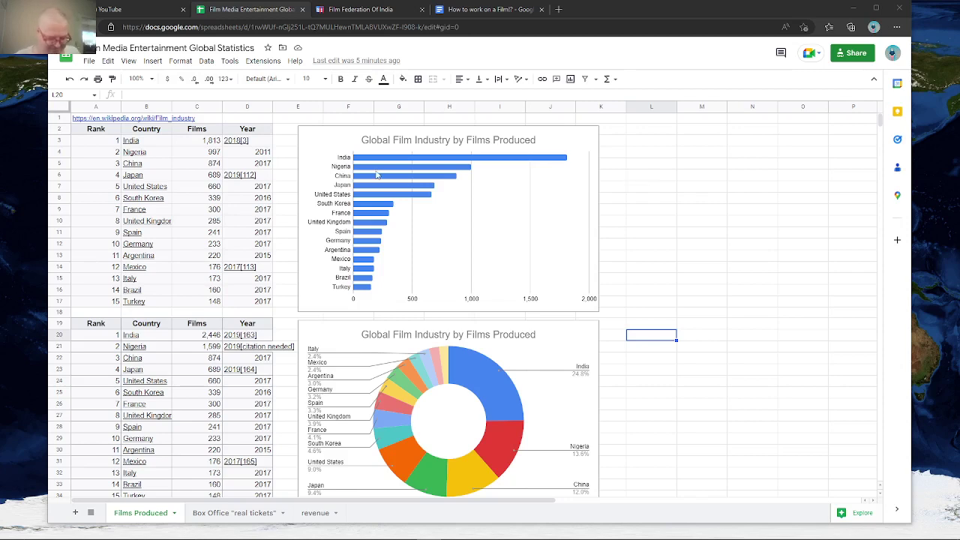
Step: Read through the Major film studios article and scroll back to its top
key(alt+Tab)
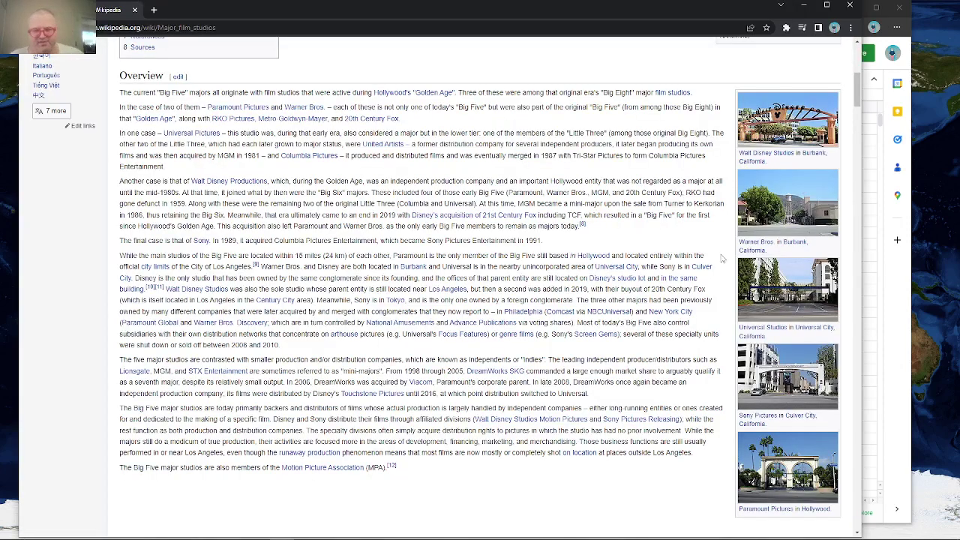
scroll(678, 243, up, 5)
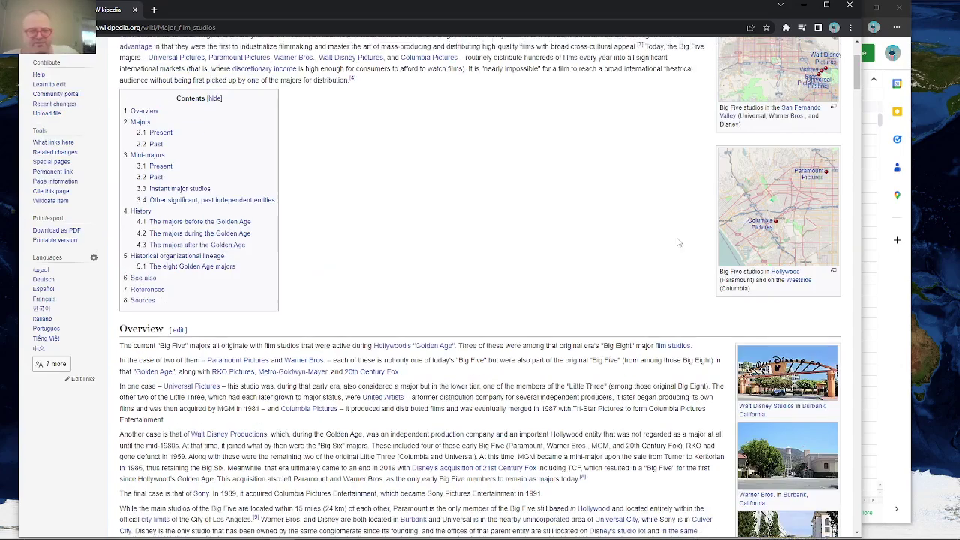
scroll(674, 244, down, 1)
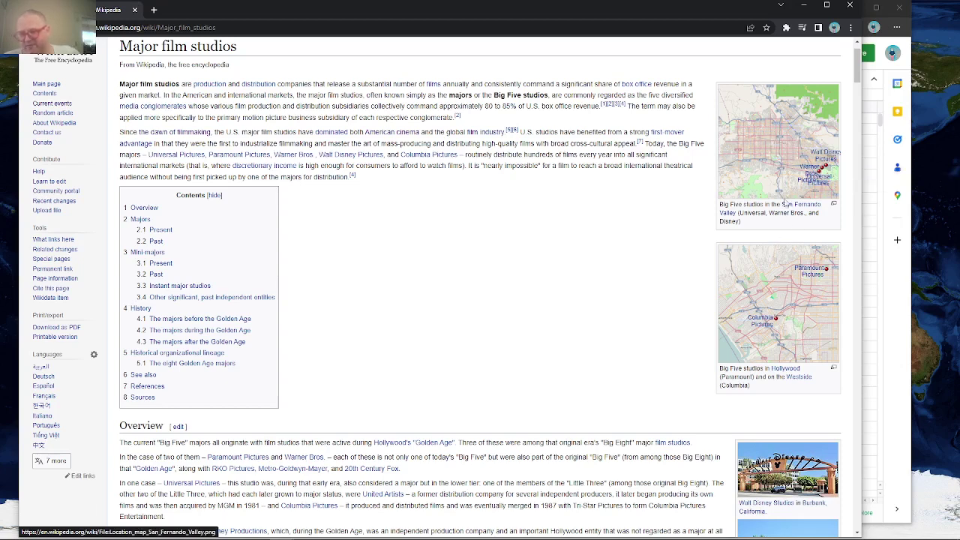
scroll(588, 260, up, 1)
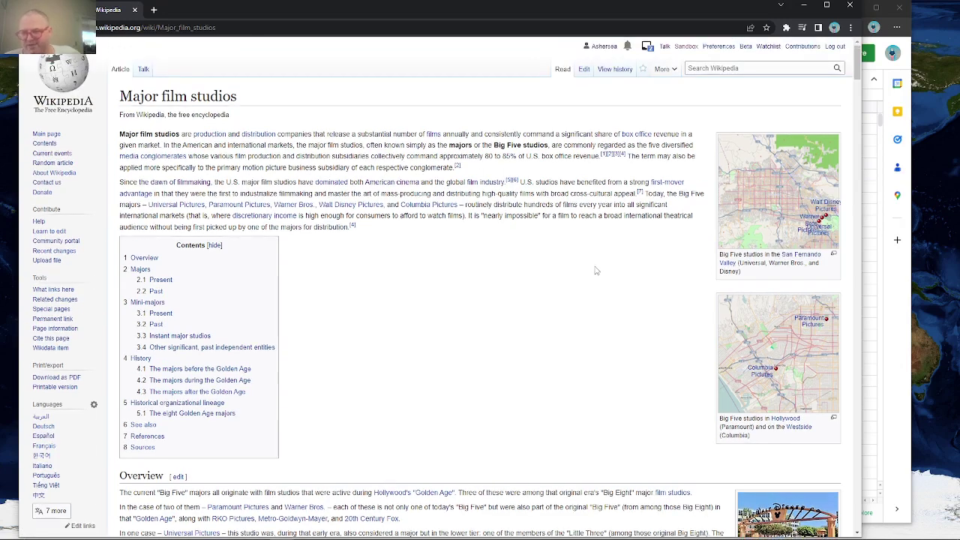
scroll(596, 271, down, 3)
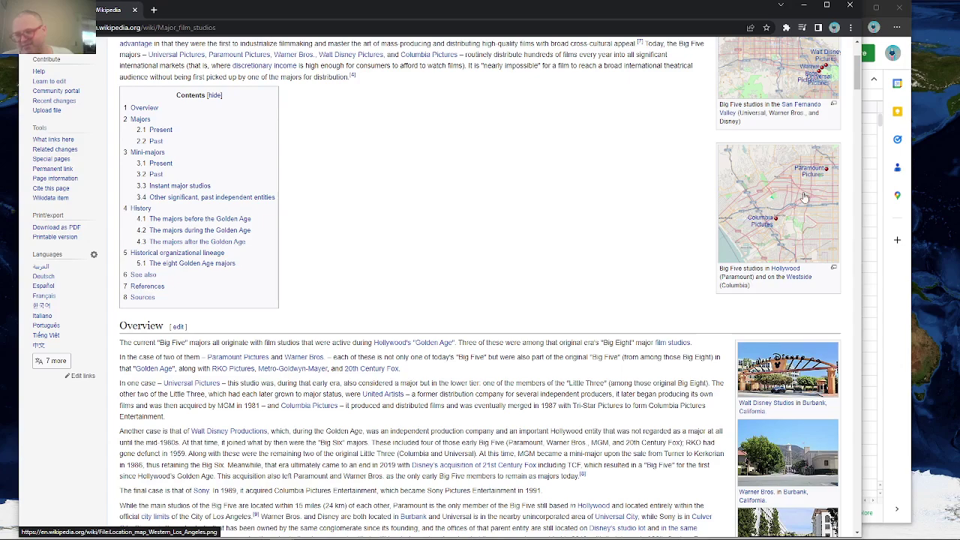
scroll(668, 317, down, 5)
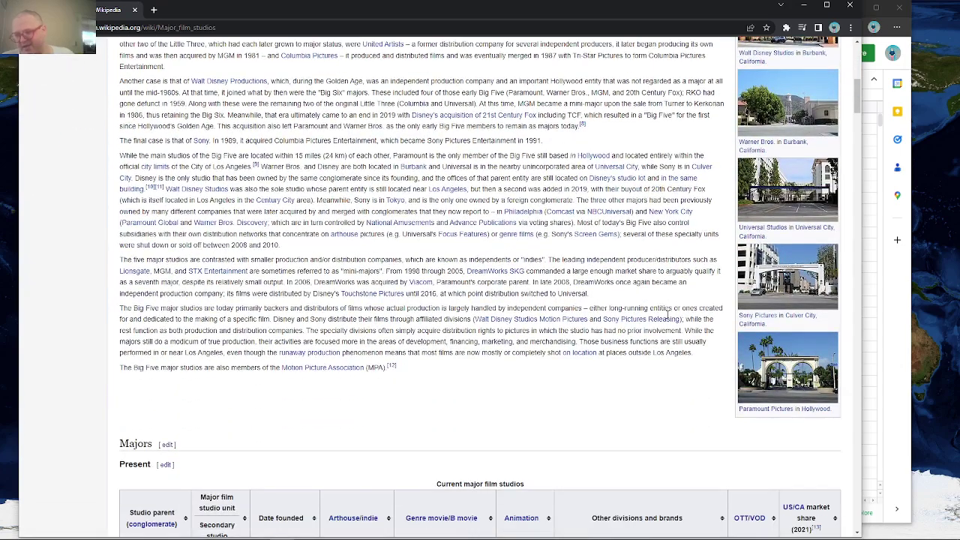
scroll(667, 317, up, 2)
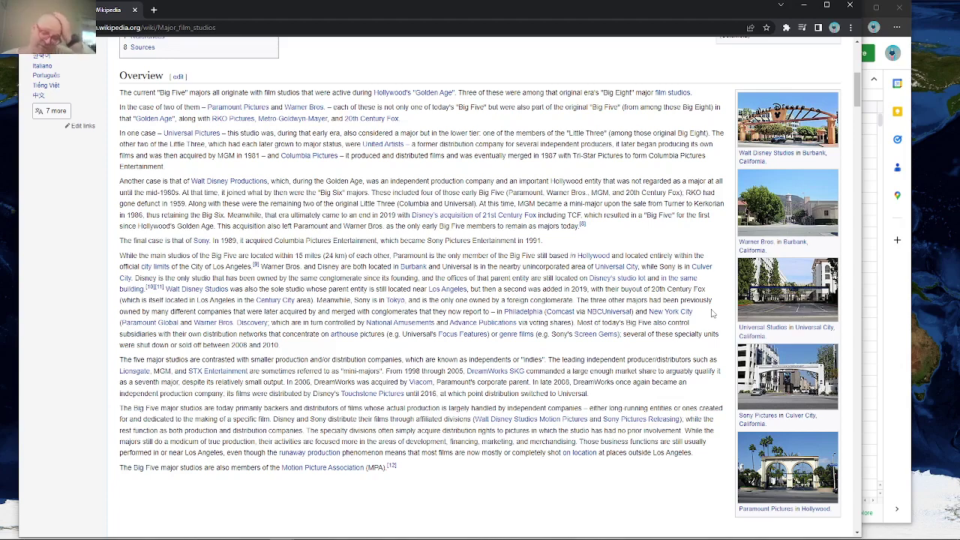
scroll(712, 314, up, 4)
scroll(715, 315, up, 2)
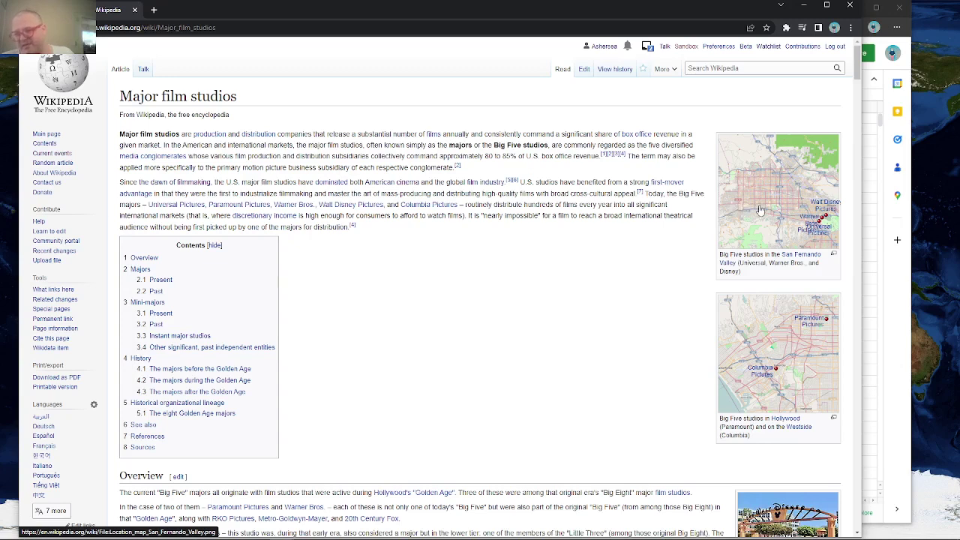
mouse_move(798, 258)
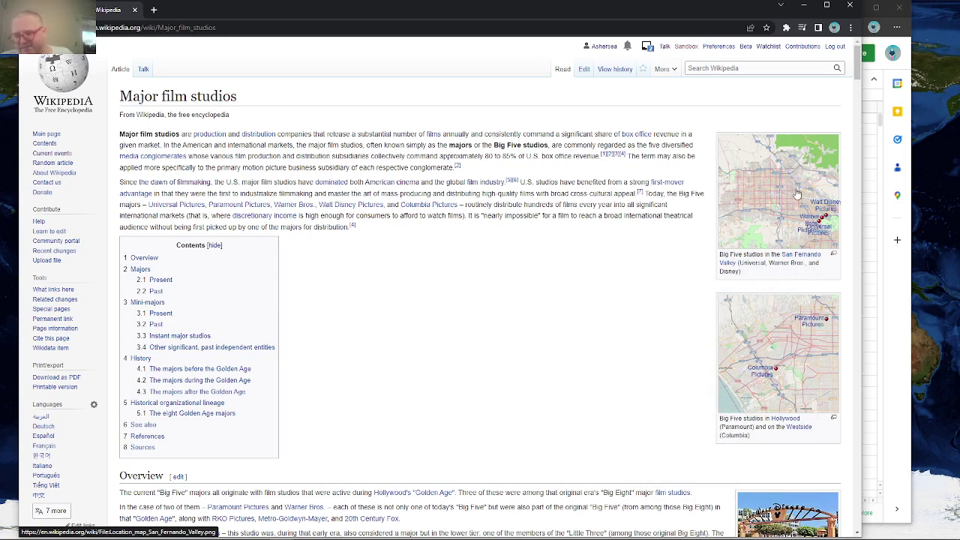
Step: Show the San Fernando Valley coordinates 34°15'00.0"N 118°27'00.0"W in Google Maps, centred on the pin
click(796, 259)
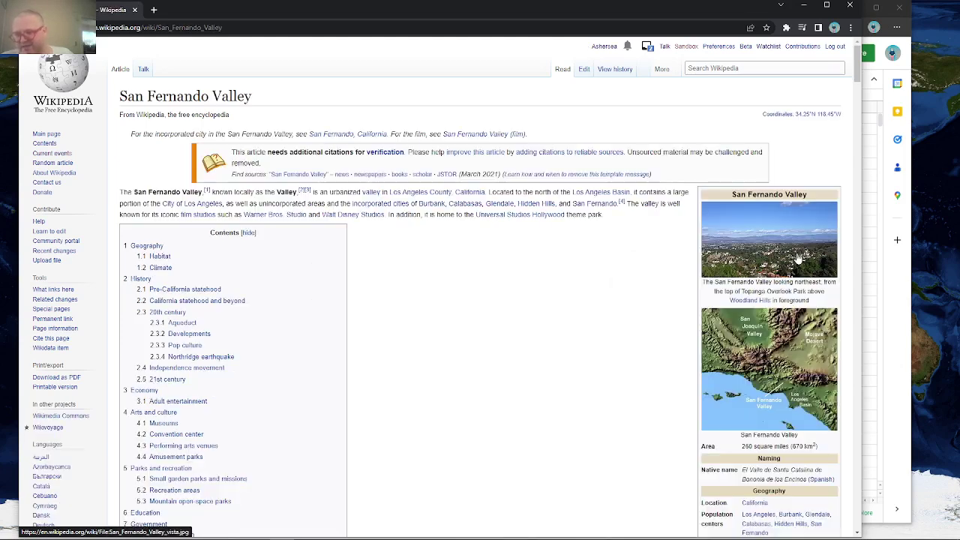
click(806, 114)
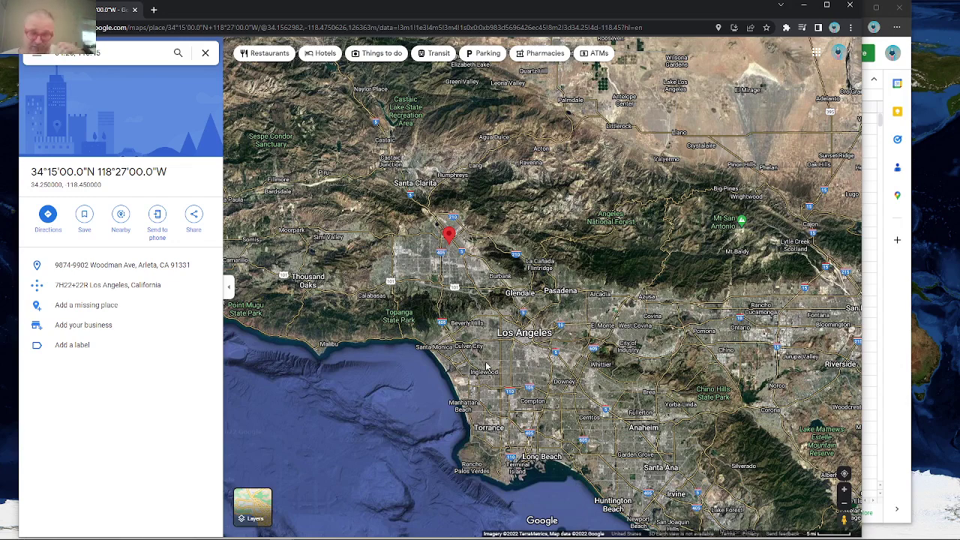
drag(378, 362, 477, 360)
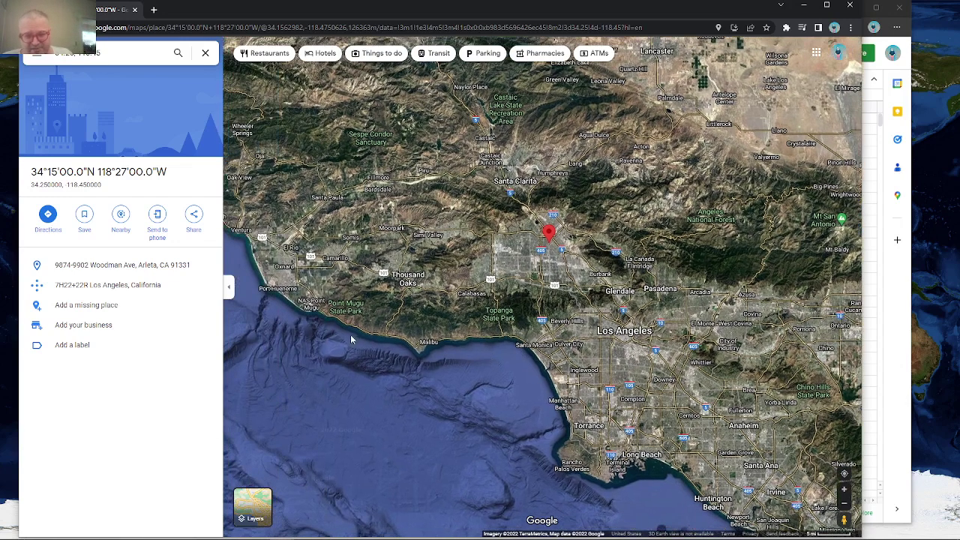
drag(348, 340, 480, 347)
scroll(607, 393, down, 1)
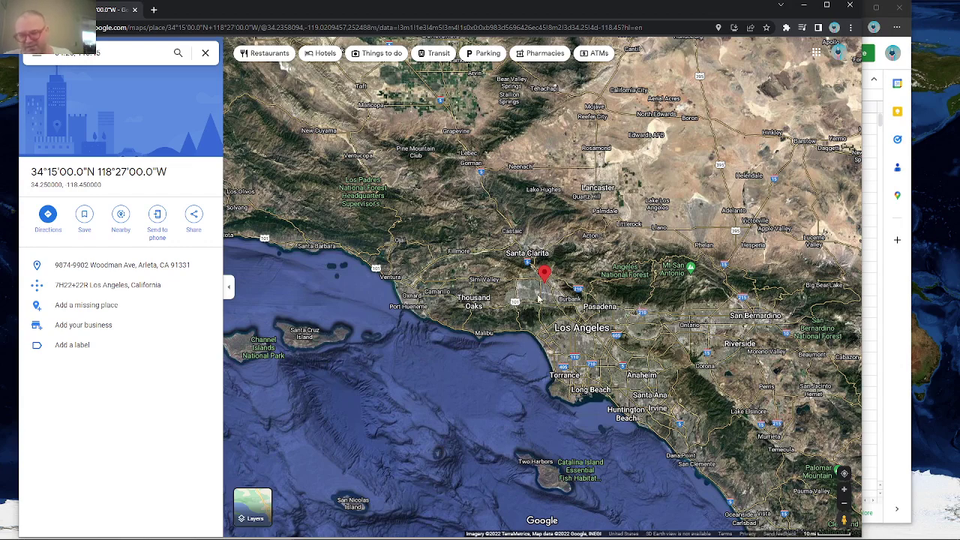
drag(539, 299, 527, 286)
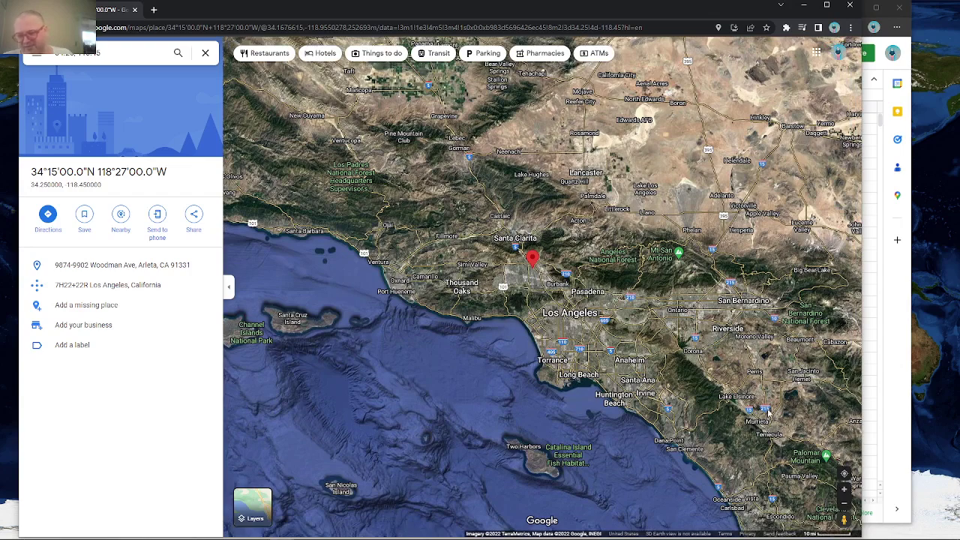
scroll(555, 328, up, 1)
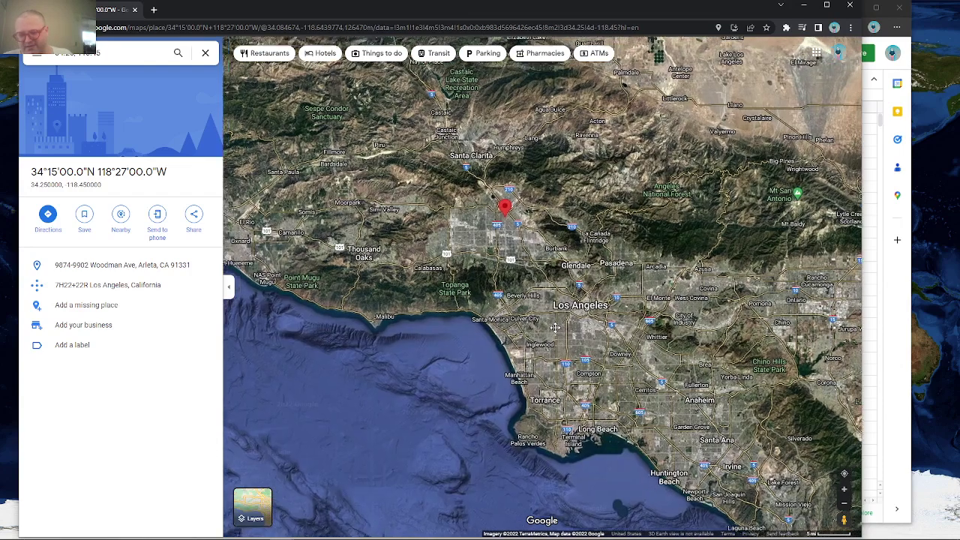
drag(555, 328, 529, 342)
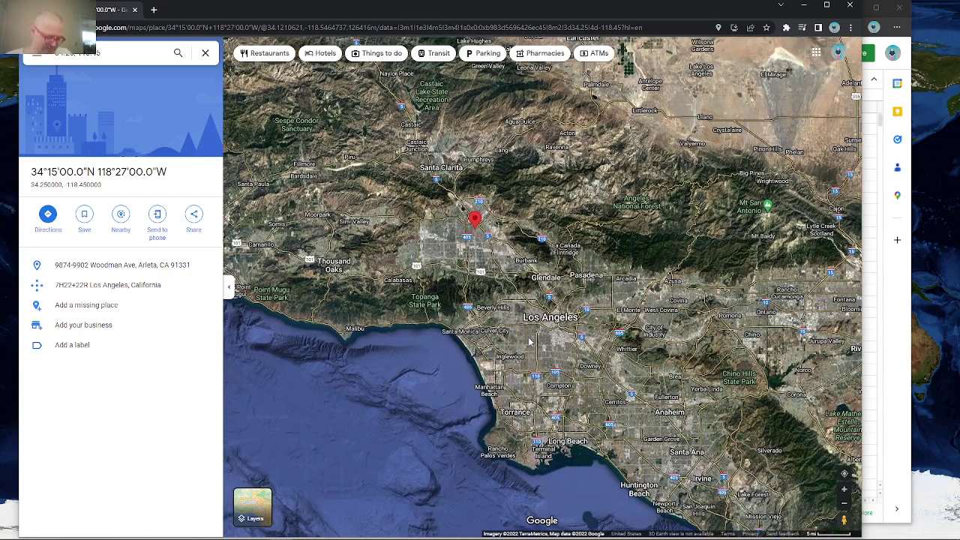
Step: Read the Cinema of the United States article, briefly selecting and clearing its infobox heading
key(alt+Tab)
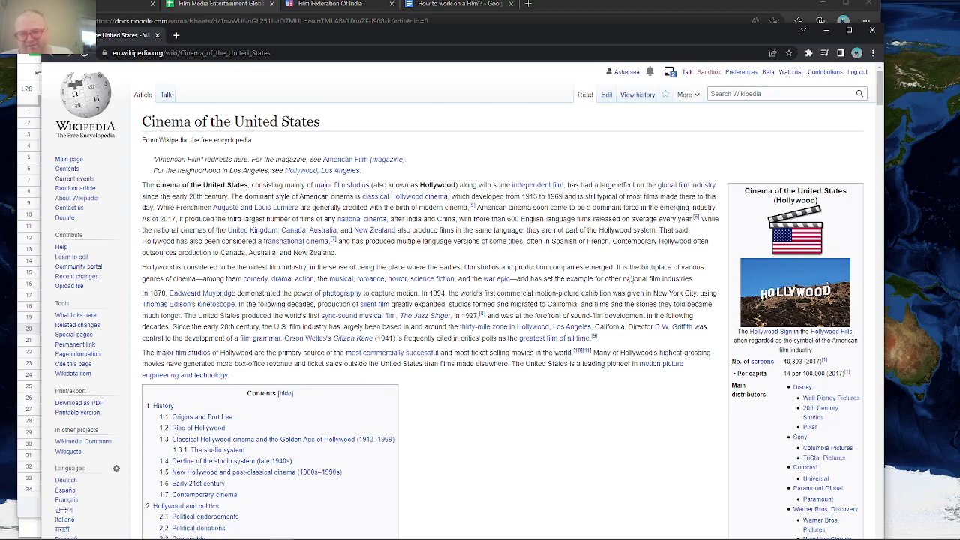
scroll(631, 279, down, 3)
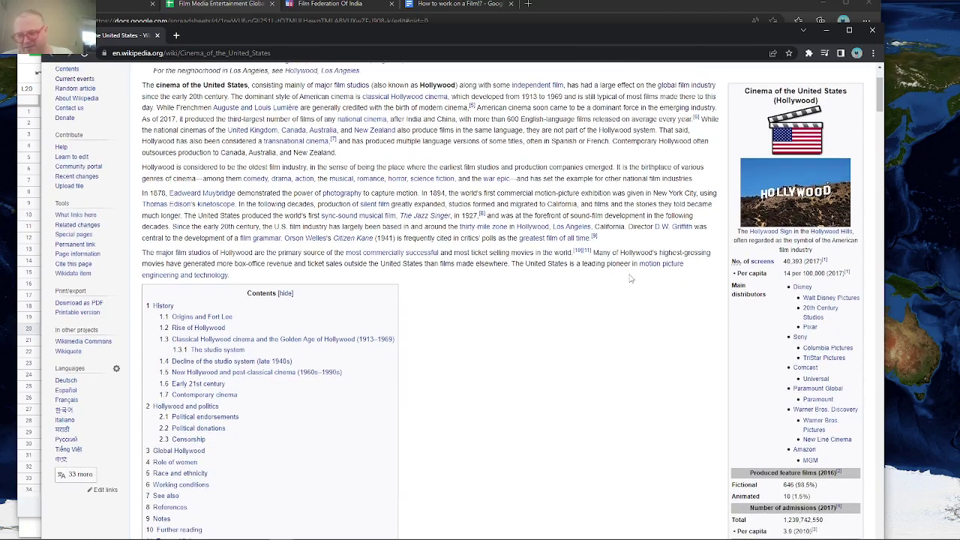
scroll(630, 279, up, 3)
scroll(630, 273, down, 3)
scroll(630, 279, up, 2)
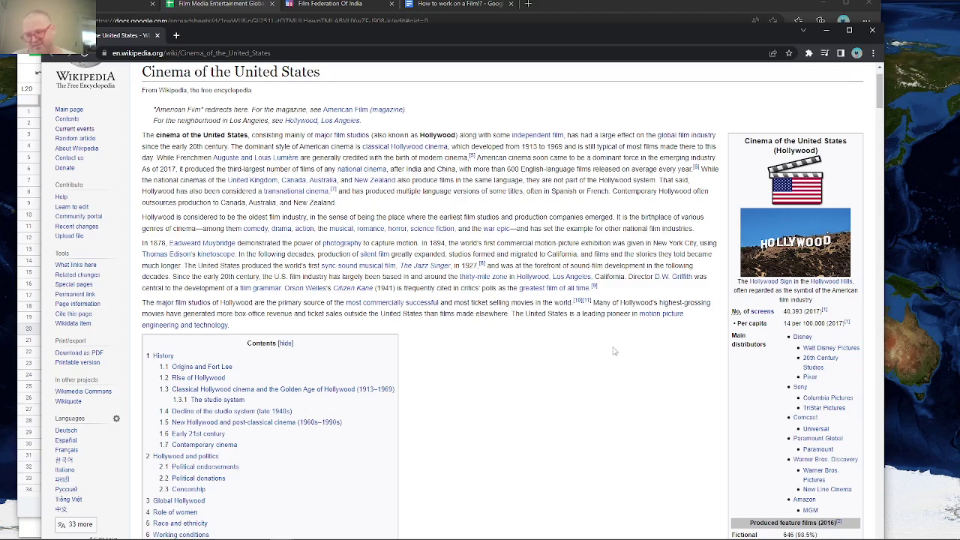
scroll(614, 350, down, 1)
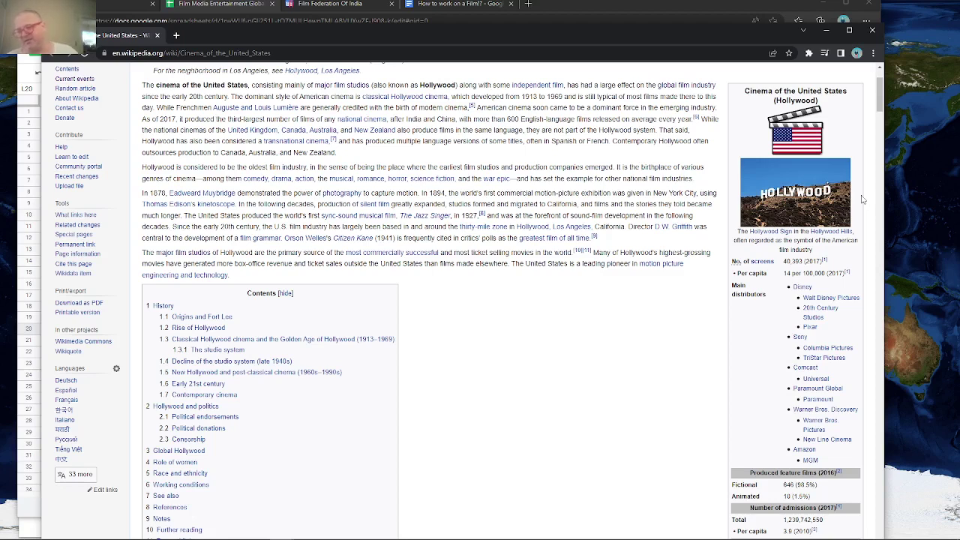
mouse_move(841, 237)
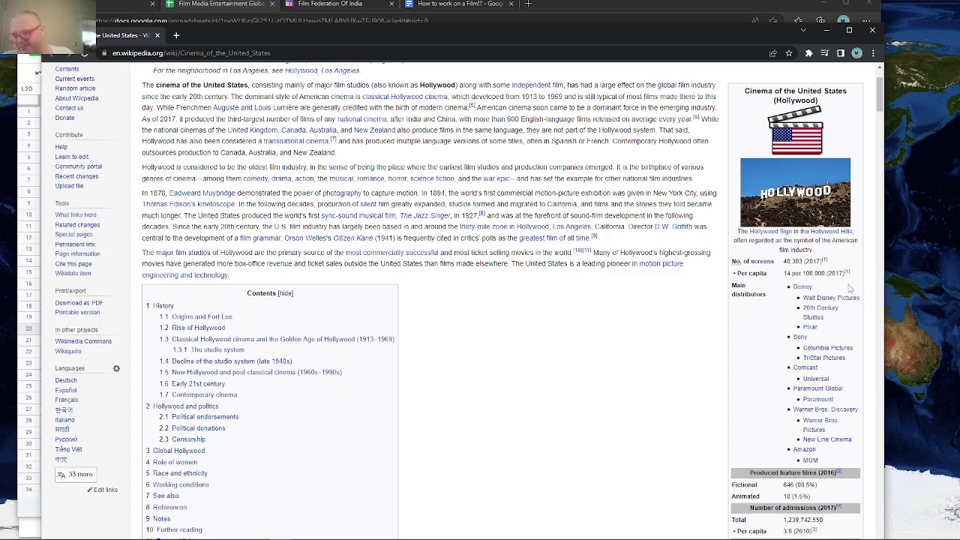
scroll(850, 288, down, 4)
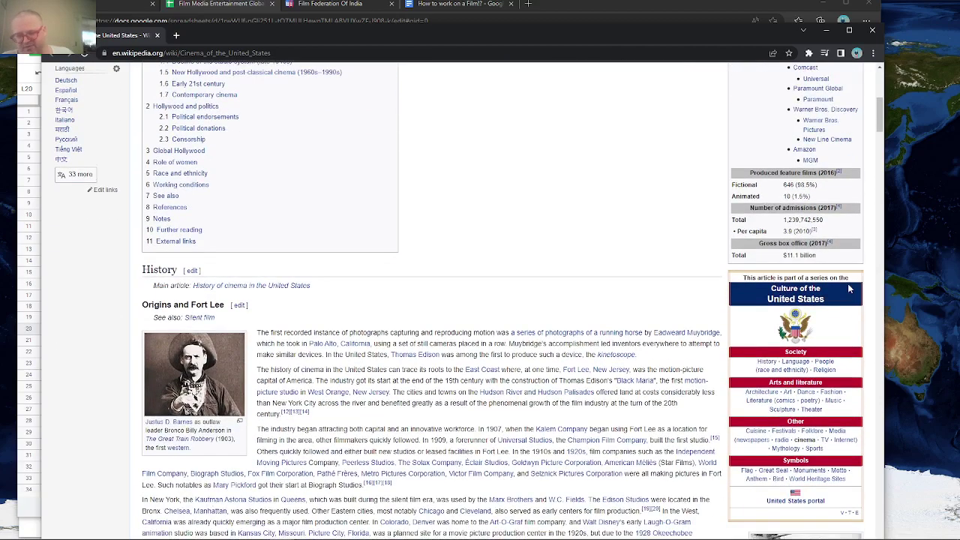
scroll(850, 289, down, 4)
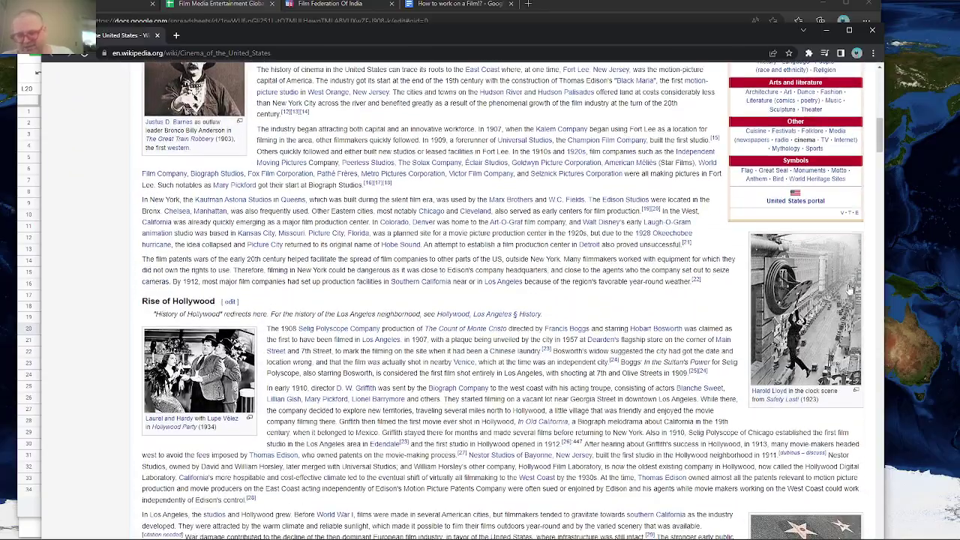
scroll(850, 289, up, 2)
scroll(851, 289, up, 5)
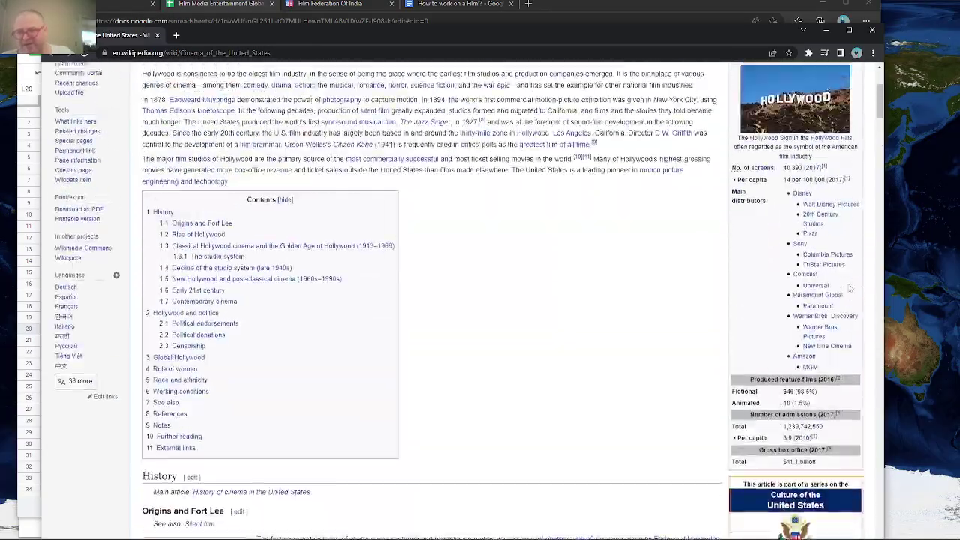
scroll(850, 289, up, 3)
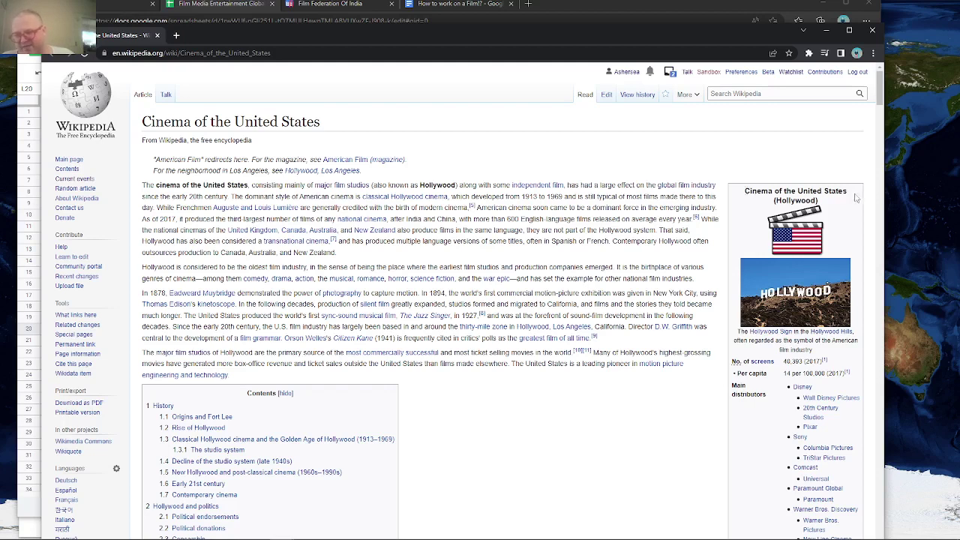
drag(858, 197, 745, 195)
click(664, 174)
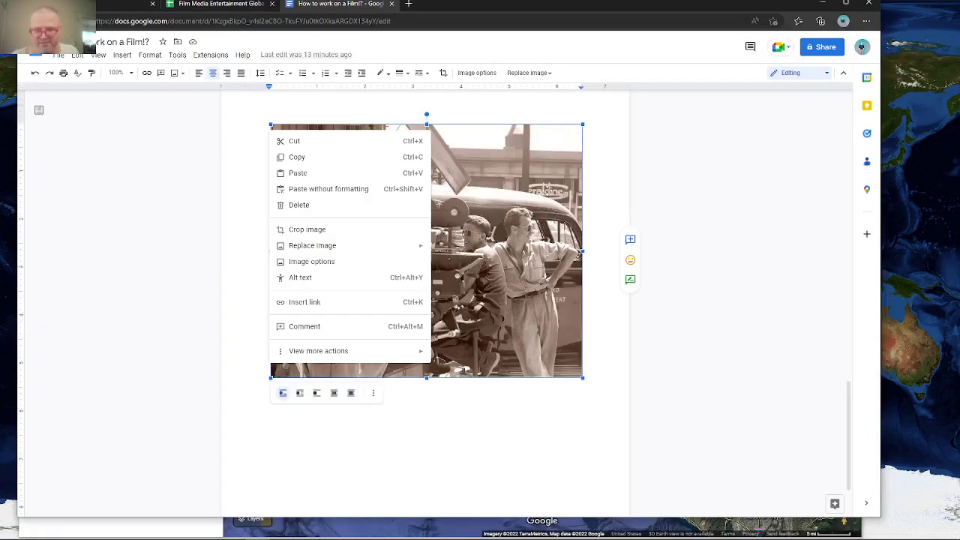
Step: Deselect the photo in the document and bring the History of film article forward
click(609, 198)
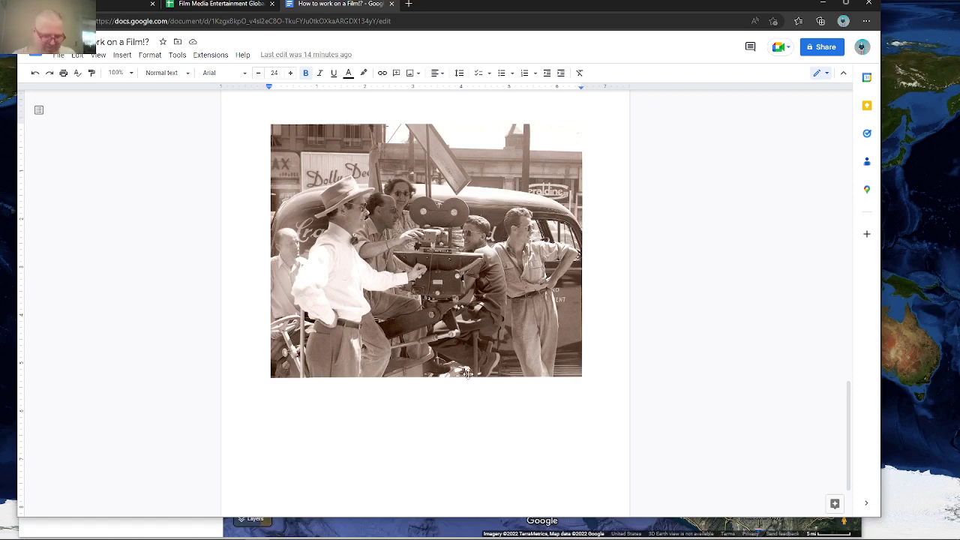
key(alt+Tab)
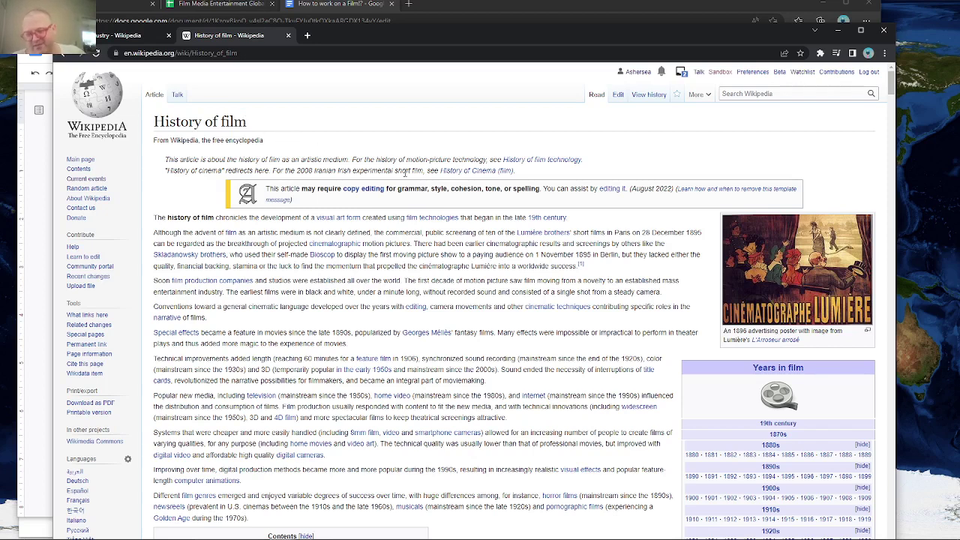
Step: Return to the top films of all time sheet and select Avatar's worldwide gross in D3
key(alt+Tab)
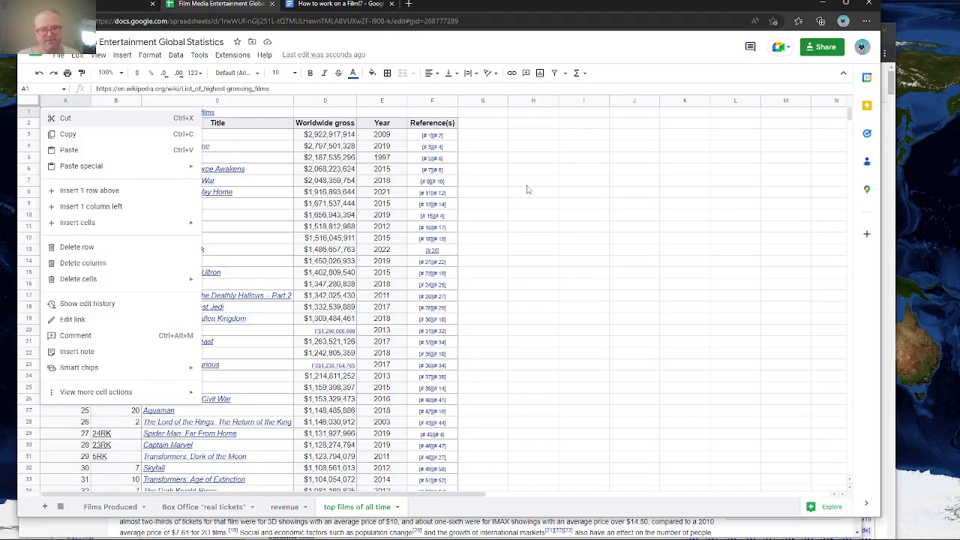
click(526, 185)
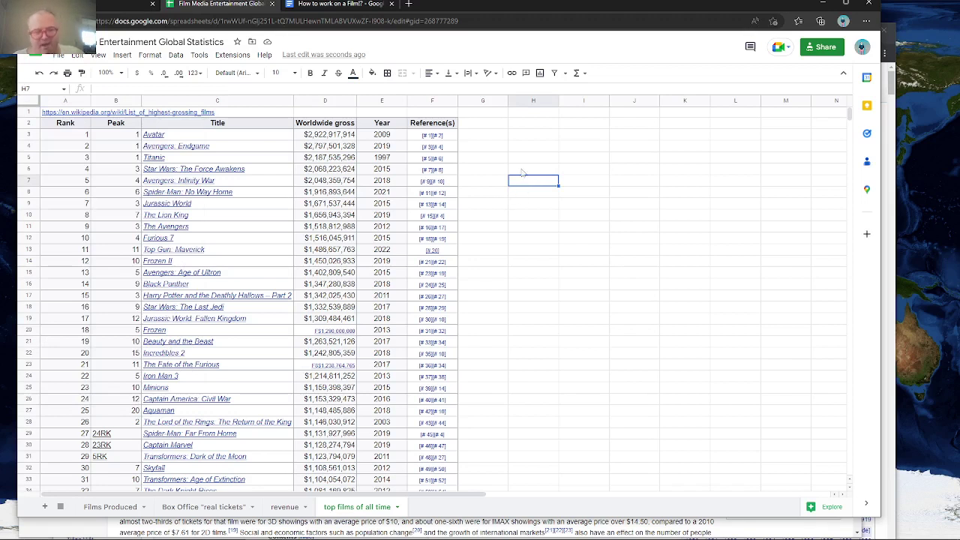
mouse_move(287, 142)
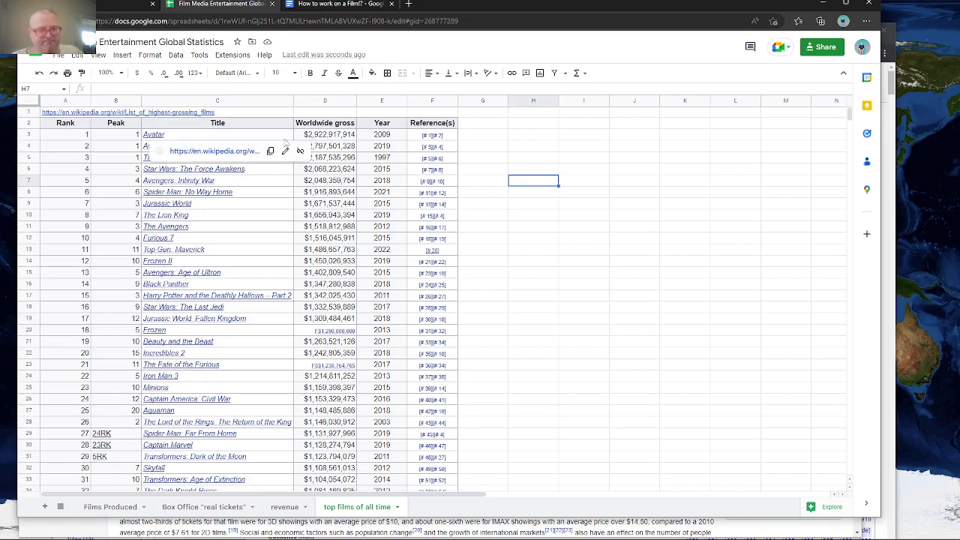
click(337, 134)
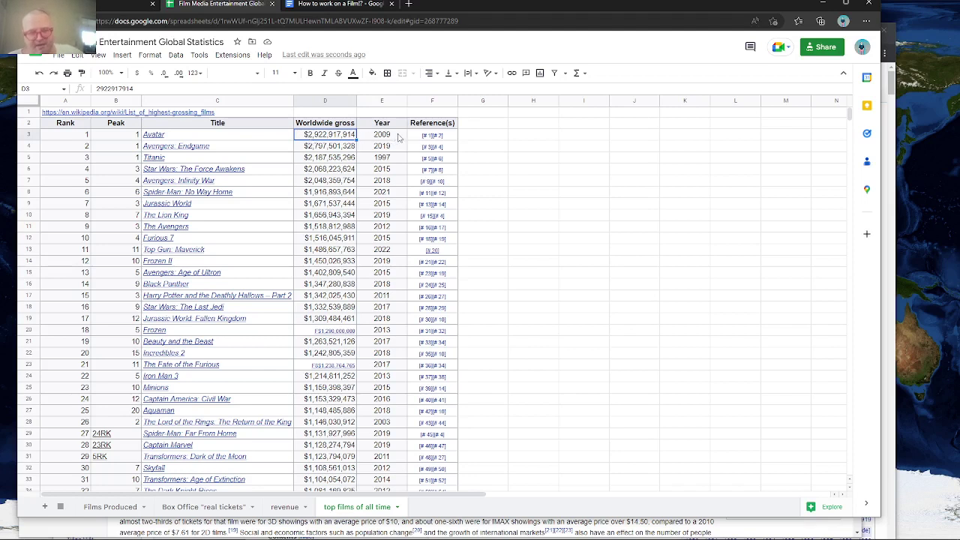
mouse_move(219, 136)
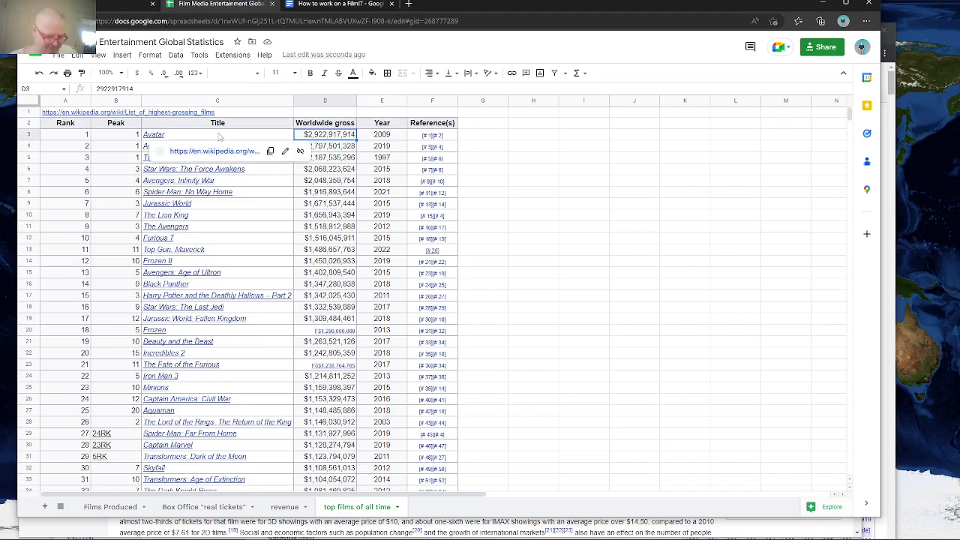
right_click(778, 183)
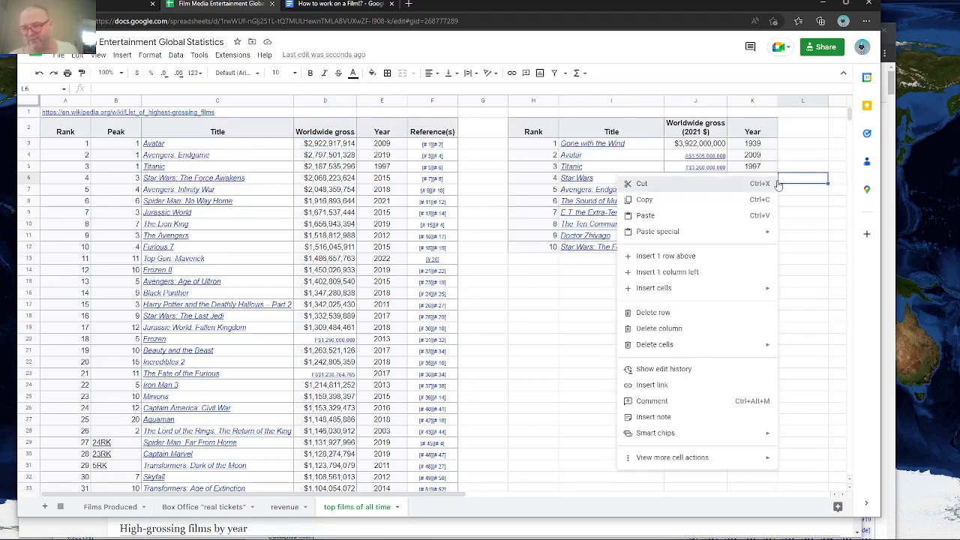
click(776, 183)
click(792, 191)
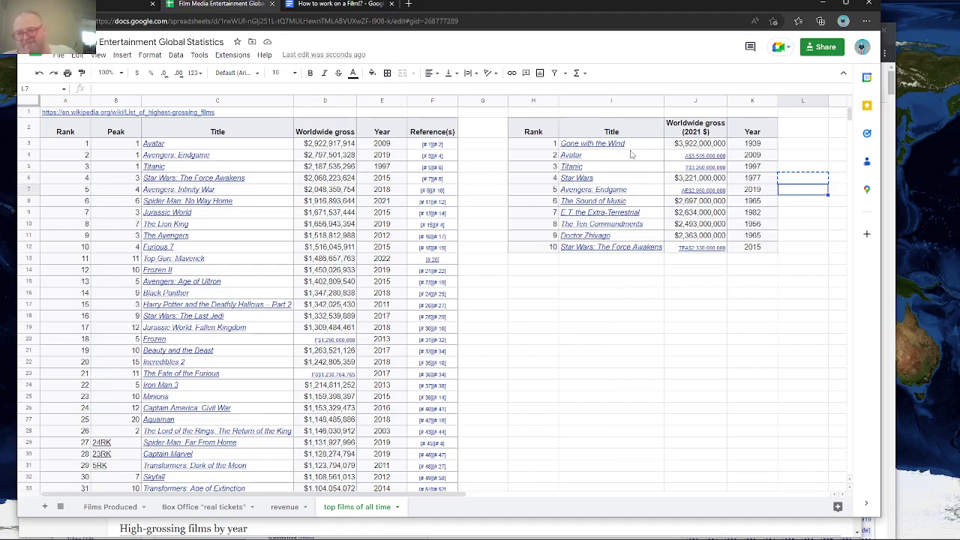
mouse_move(605, 154)
click(687, 145)
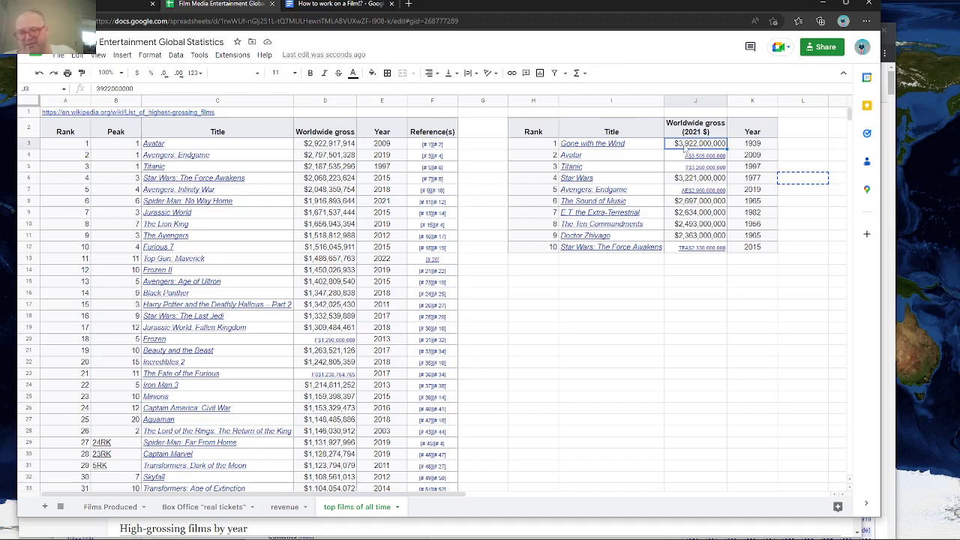
click(764, 156)
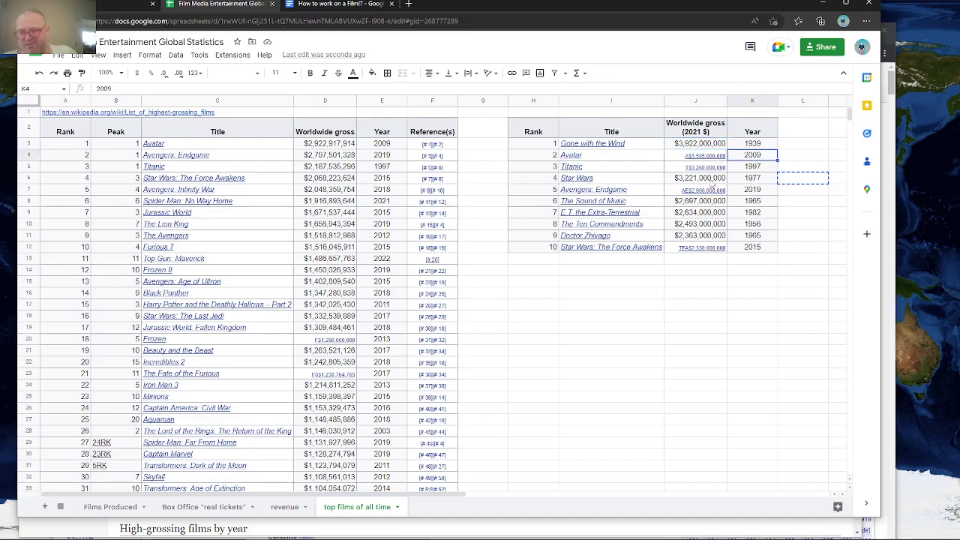
click(761, 184)
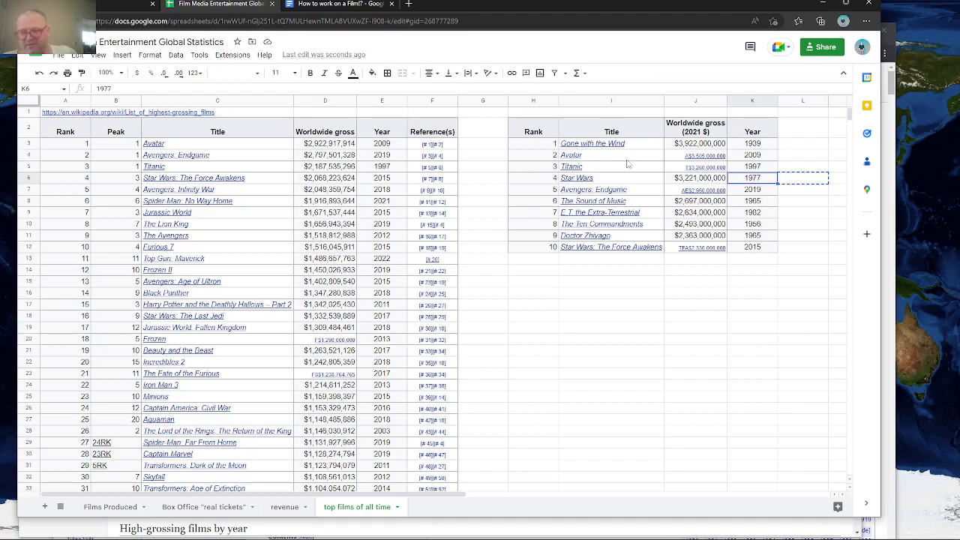
mouse_move(660, 182)
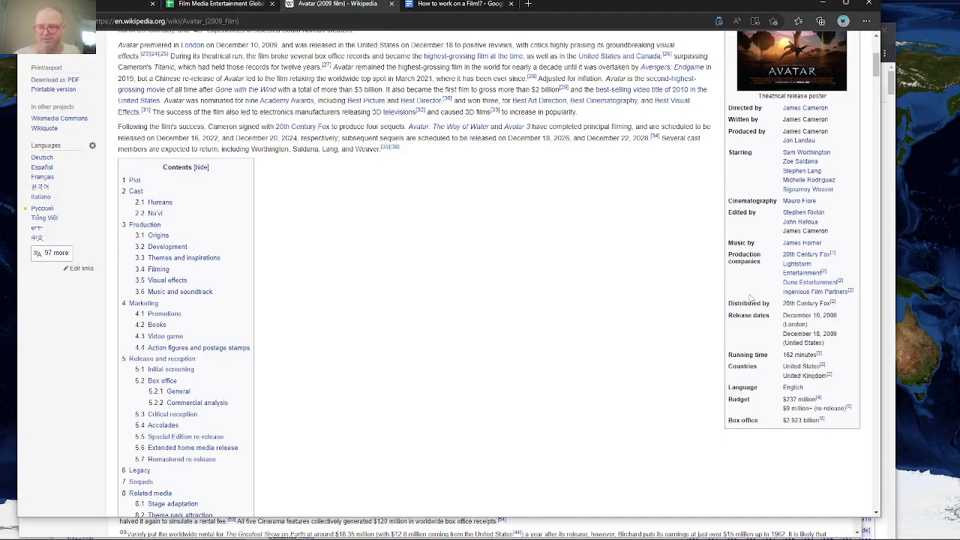
Step: Scroll the Avatar (2009 film) article to its contents list and budget/box-office infobox
scroll(750, 301, up, 3)
scroll(750, 300, down, 5)
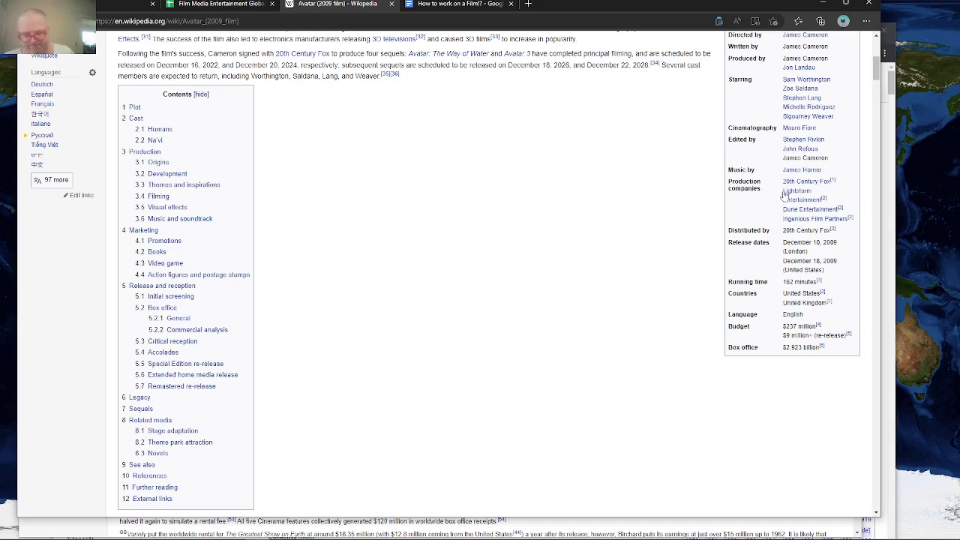
mouse_move(788, 195)
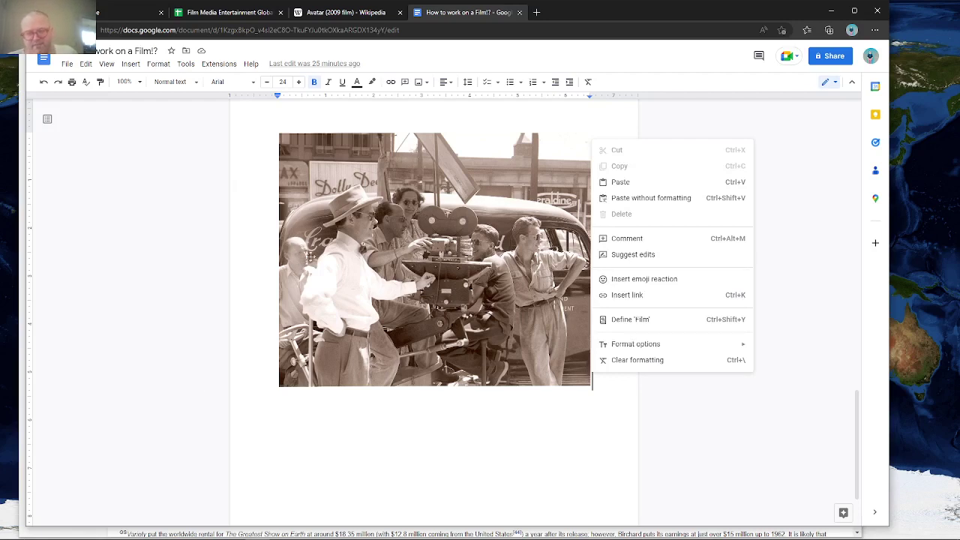
click(626, 392)
scroll(625, 390, up, 4)
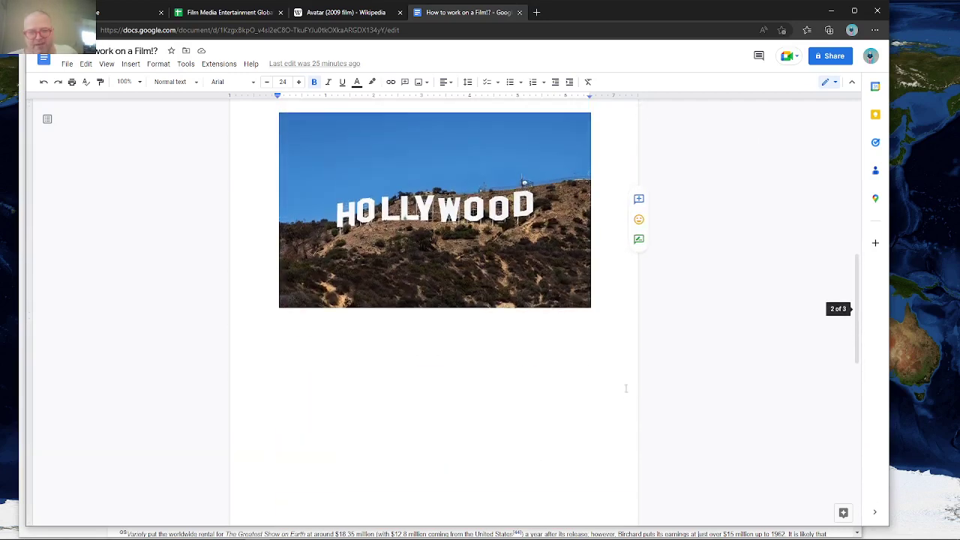
scroll(626, 388, up, 4)
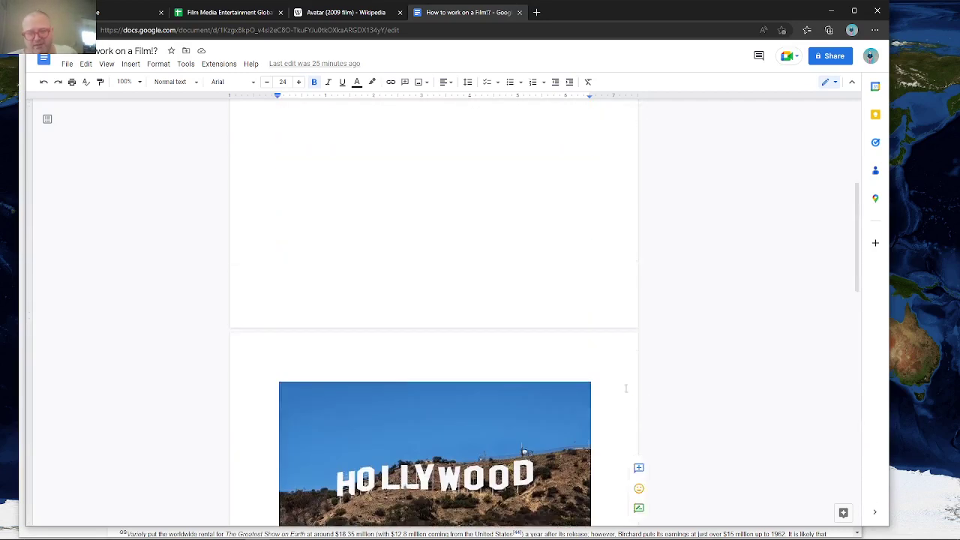
scroll(626, 388, up, 4)
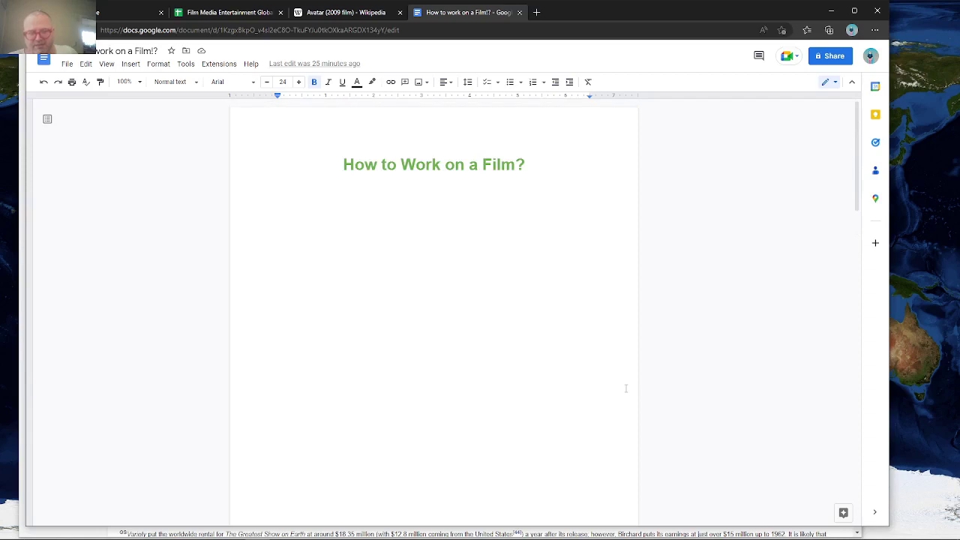
scroll(626, 388, down, 7)
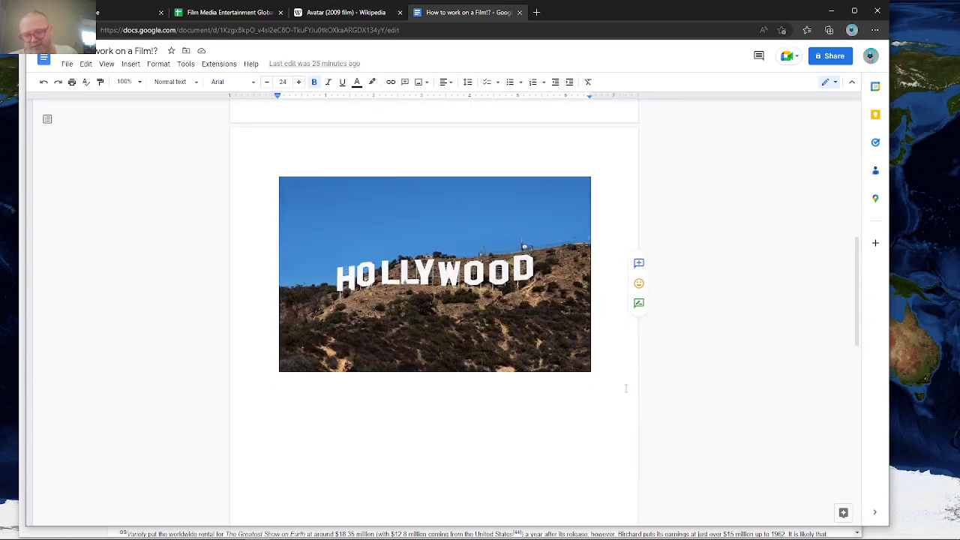
scroll(626, 388, down, 8)
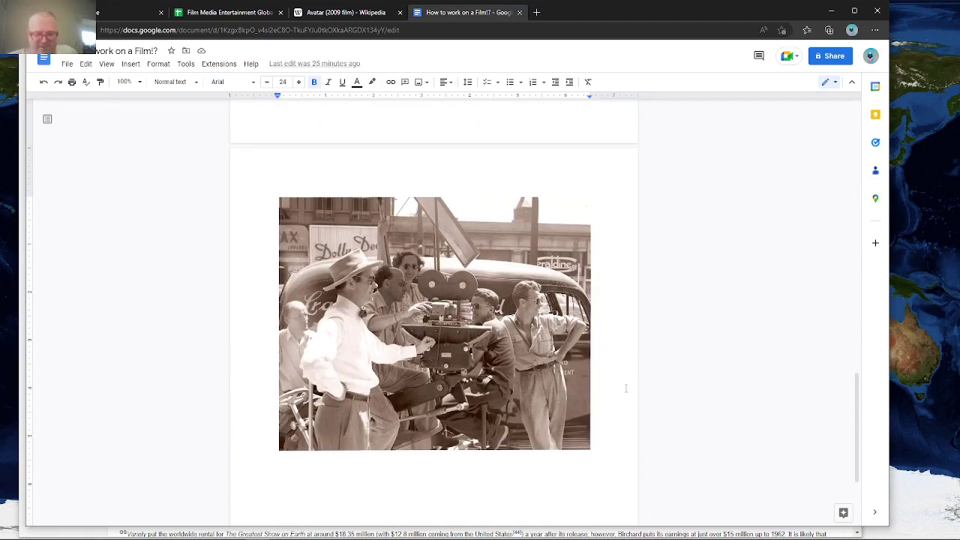
Step: Highlight Avatar's $237 million budget and $2.923 billion box office in the infobox, then return to the cost sheet
key(ctrl+shift+Tab)
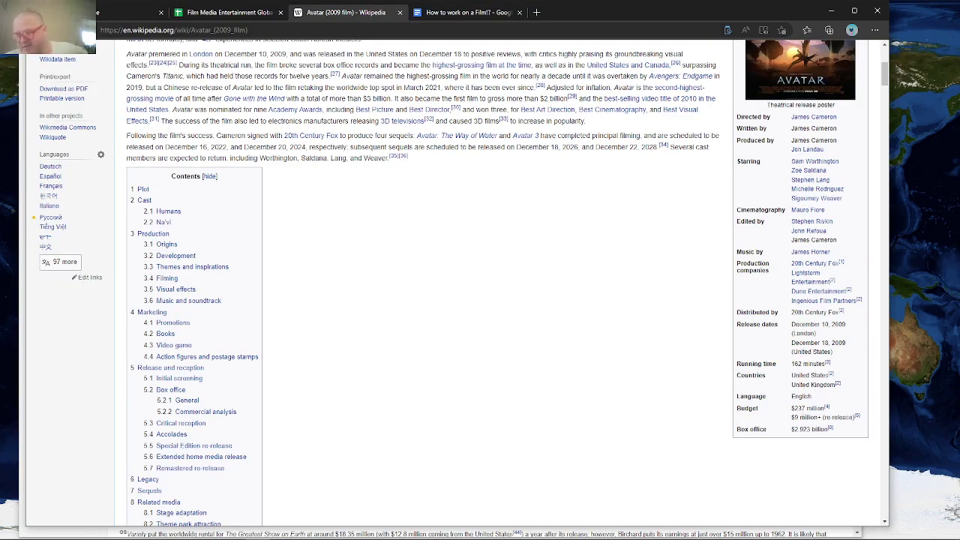
drag(791, 411, 805, 411)
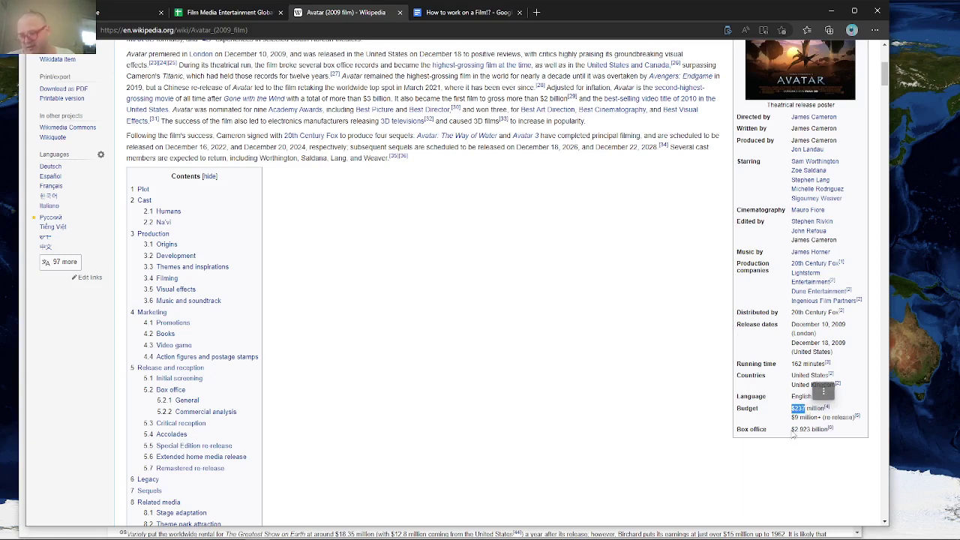
drag(792, 430, 811, 430)
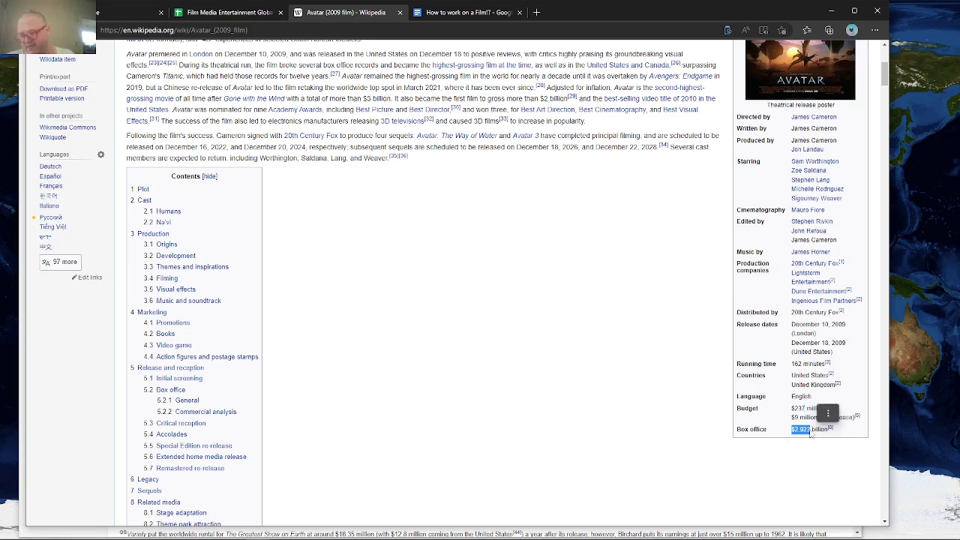
click(808, 430)
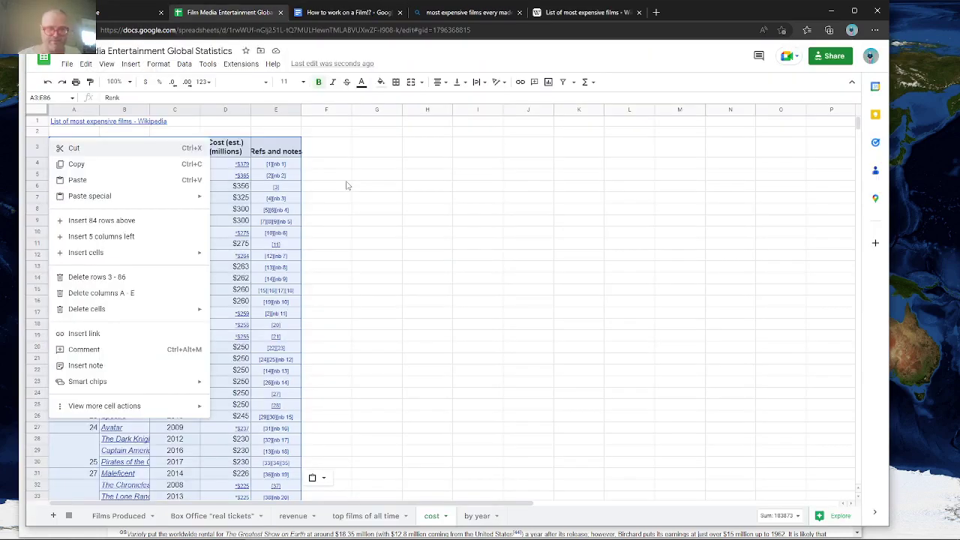
click(343, 185)
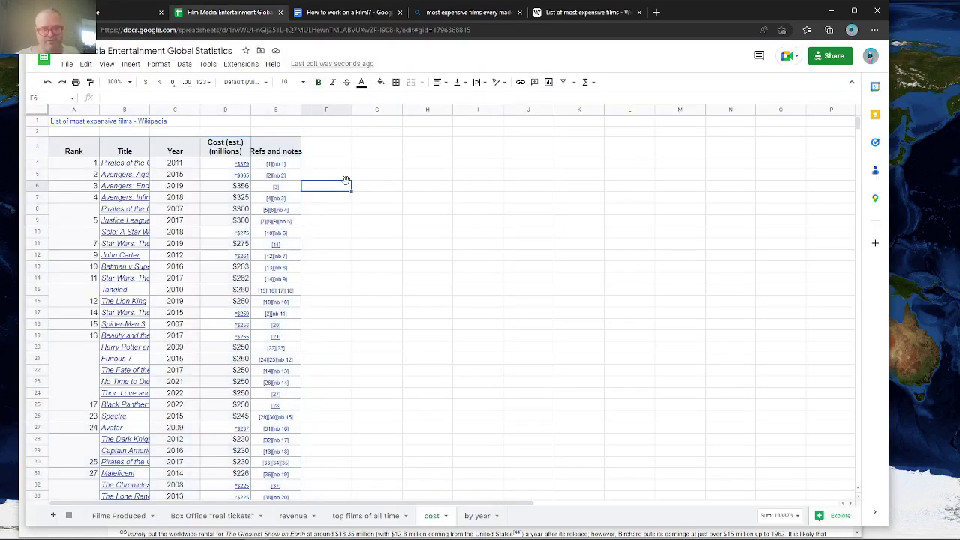
Step: Auto-fit column B to the full film titles, review the table down to row 86, and select cell G4
double_click(149, 110)
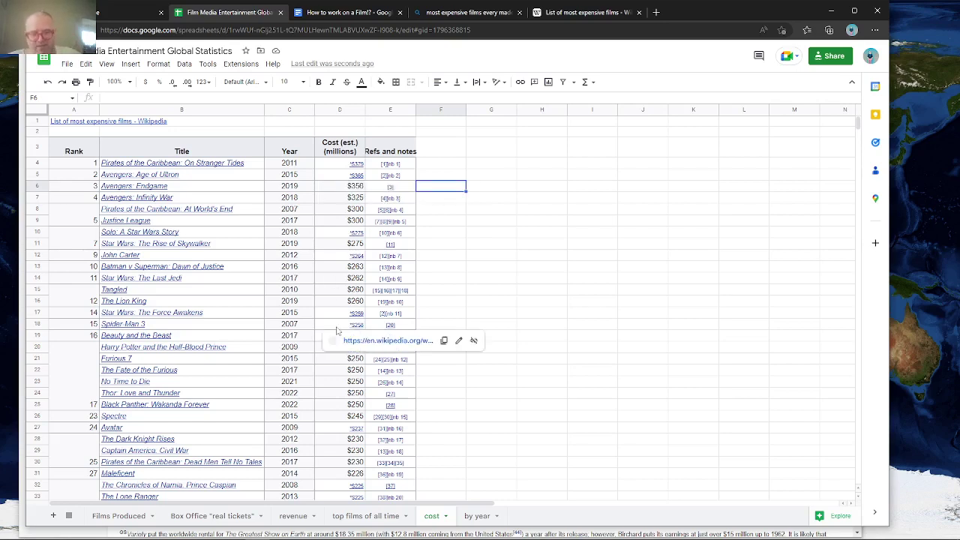
scroll(338, 330, down, 2)
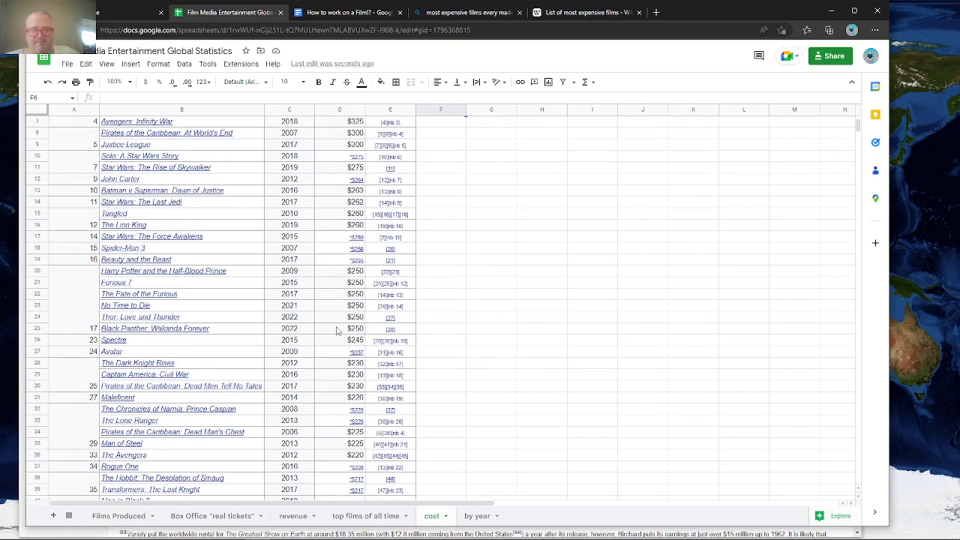
scroll(338, 330, down, 4)
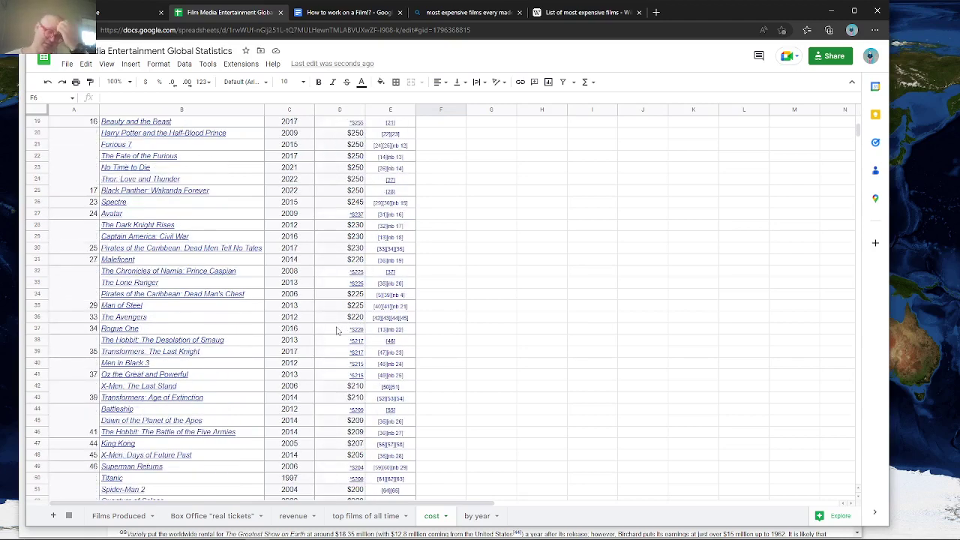
scroll(338, 330, down, 10)
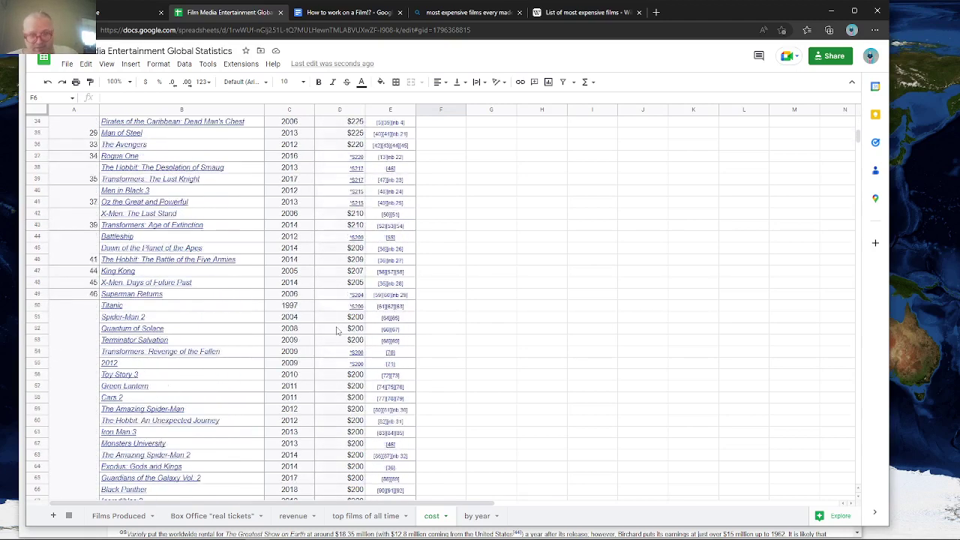
scroll(338, 330, down, 3)
scroll(337, 330, up, 19)
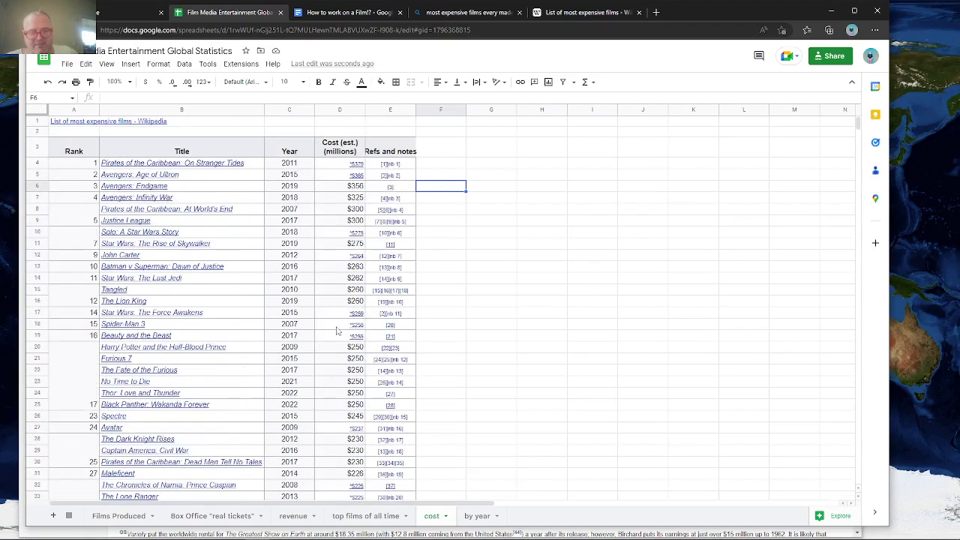
click(491, 181)
click(493, 167)
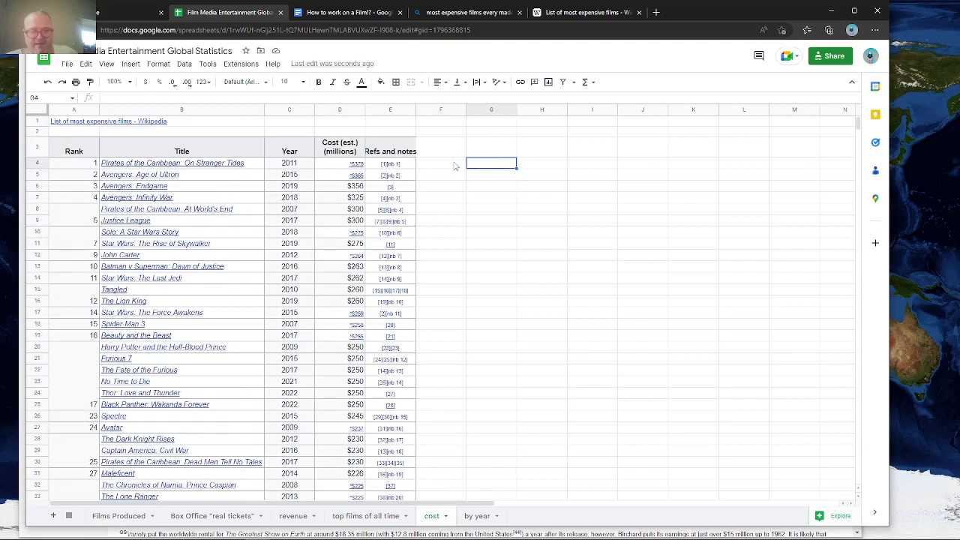